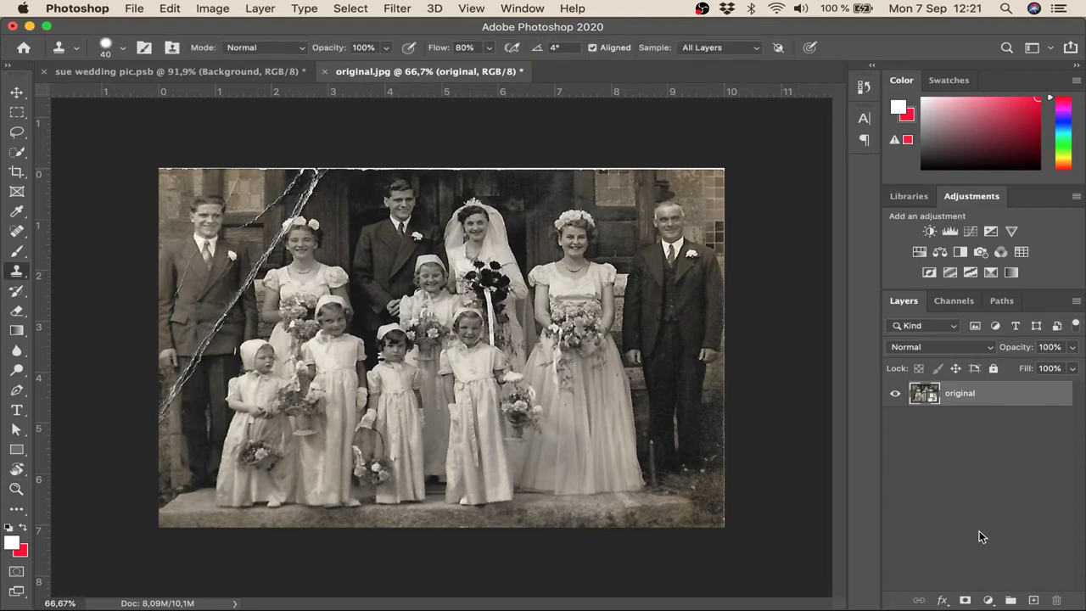
Duplicate the original photo layer and hide the original, leaving only the copy visible.
key("super+j")
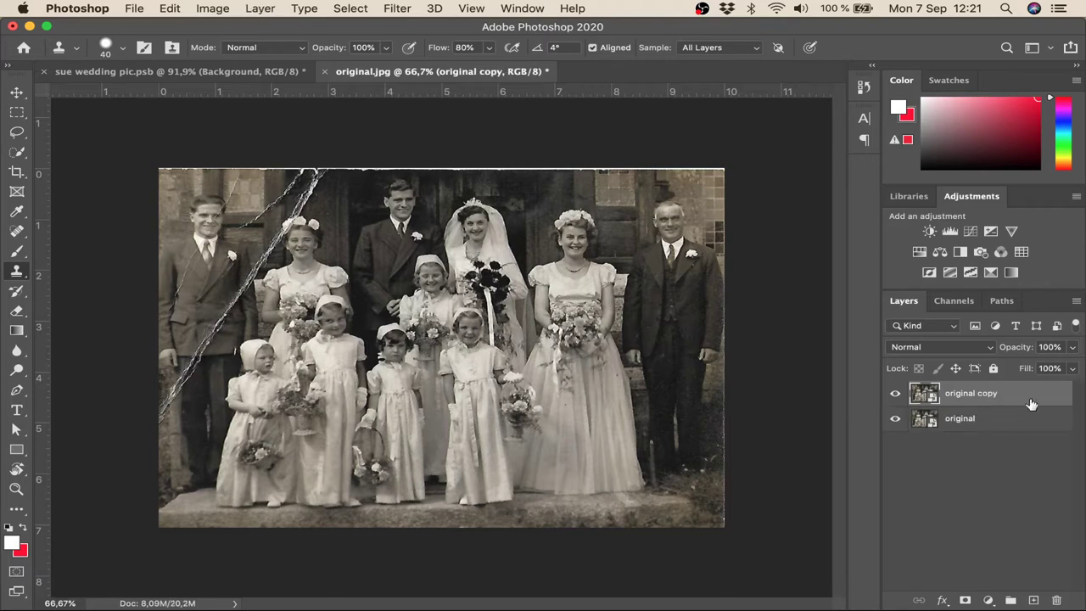
left_click(895, 420)
left_click(894, 394)
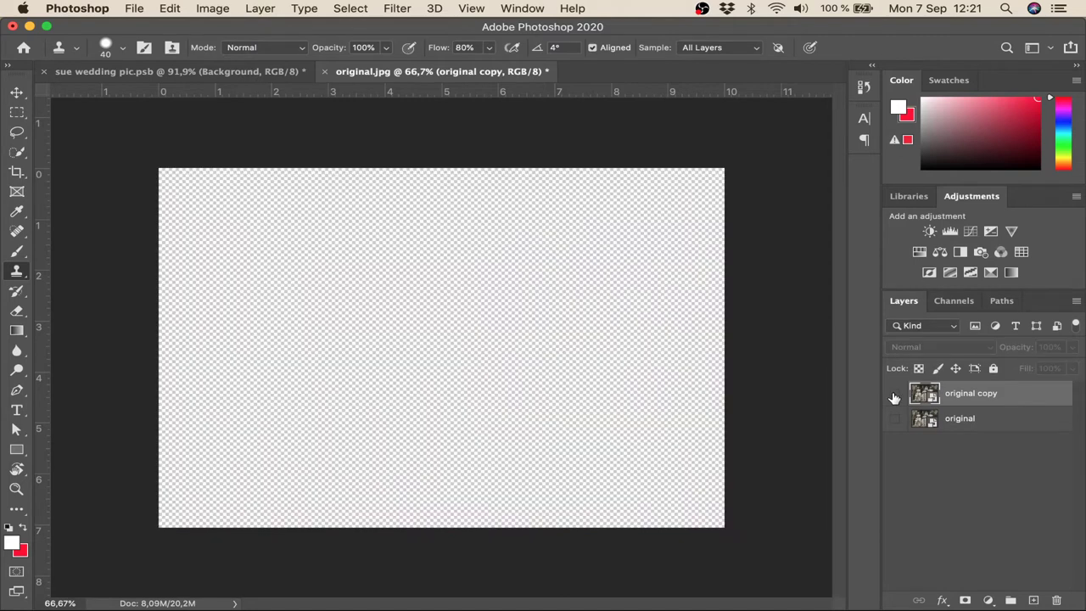
left_click(895, 394)
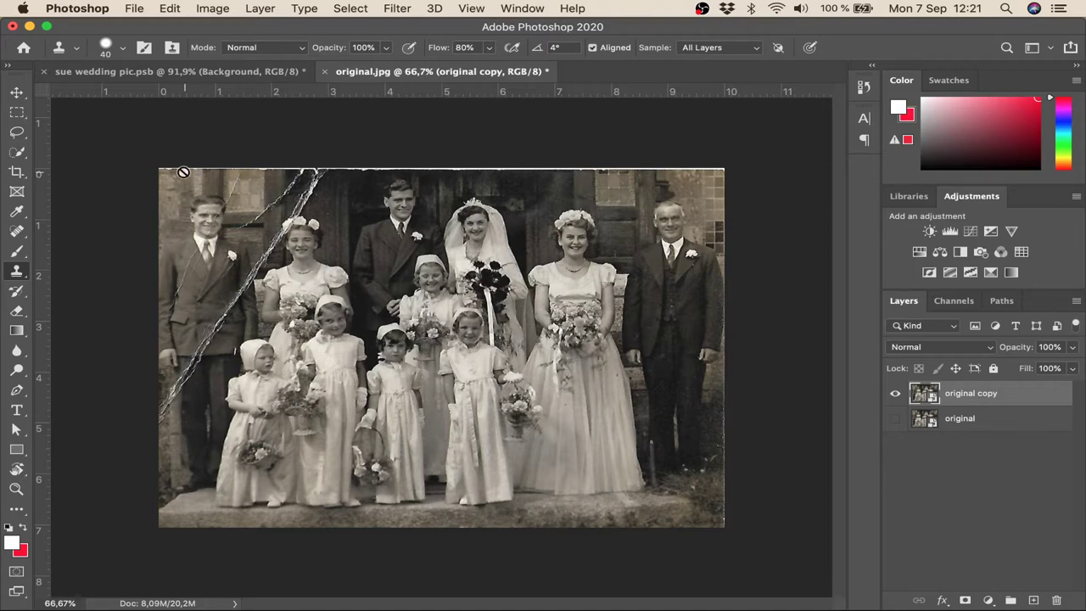
With a 25 px Clone Stamp, clone the adjacent wall texture over the white strip along the photo's top edge at the upper-right corner.
key("z")
left_click(706, 186)
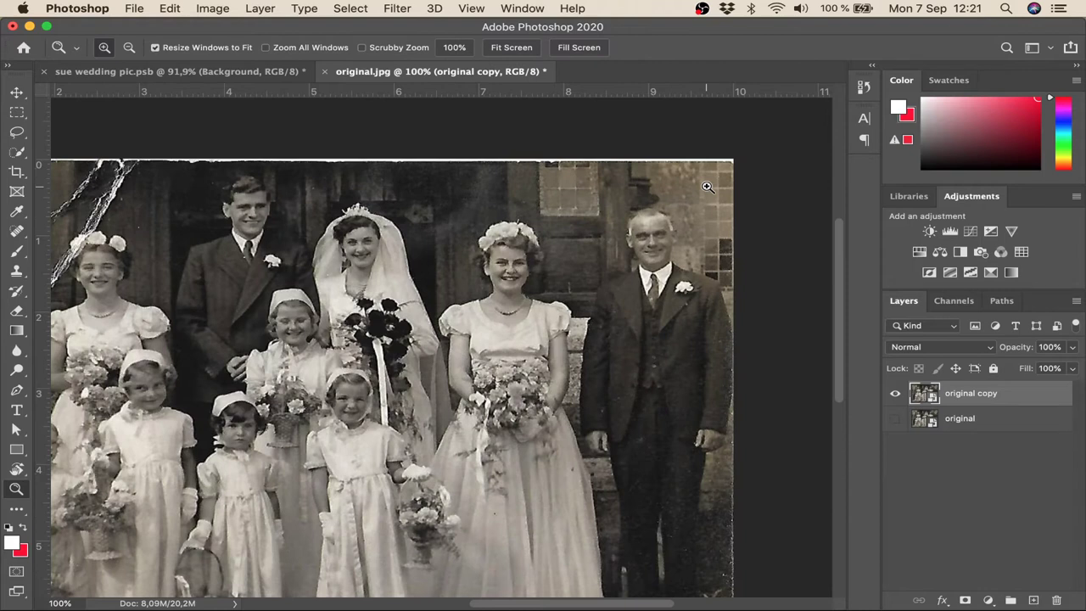
left_click(706, 187)
left_click(705, 187)
left_click(705, 187)
key("s")
mouse_move(705, 186)
left_mouse_down()
mouse_move(671, 352)
mouse_move(630, 368)
mouse_move(625, 390)
mouse_move(625, 373)
left_mouse_up()
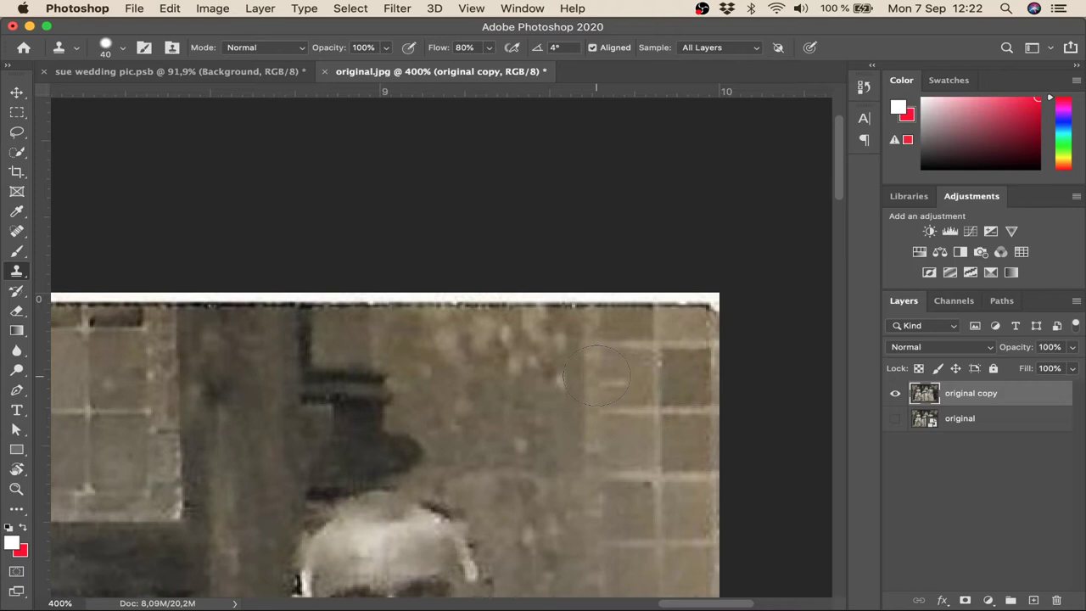
mouse_move(596, 375)
left_mouse_down()
mouse_move(678, 360)
mouse_move(679, 374)
mouse_move(674, 364)
mouse_move(720, 362)
mouse_move(731, 336)
mouse_move(715, 341)
left_mouse_up()
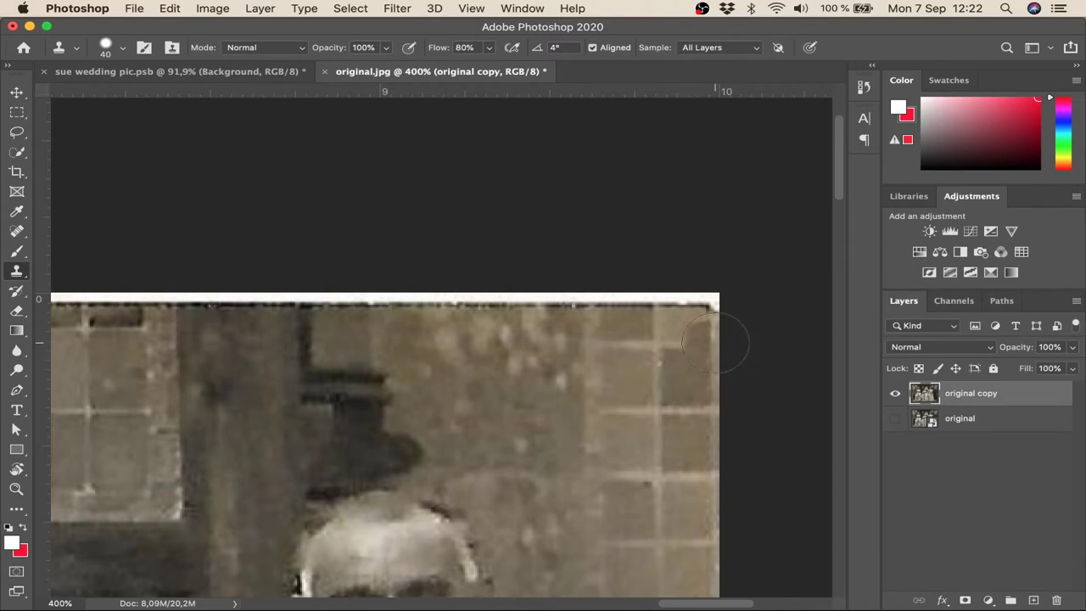
left_click(715, 343, "alt")
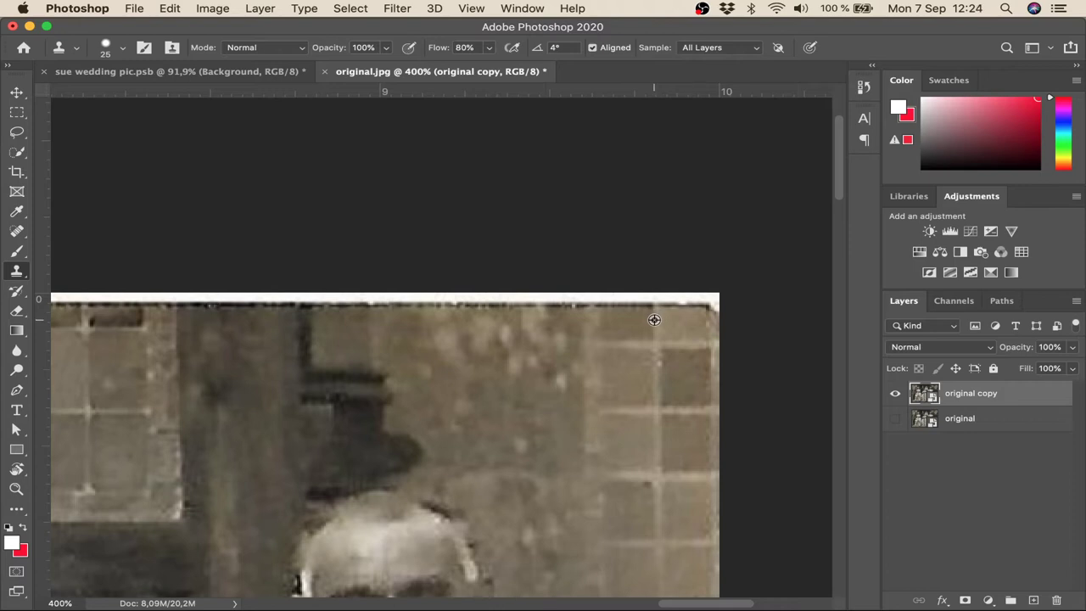
left_click(654, 320, "alt")
left_click(654, 297)
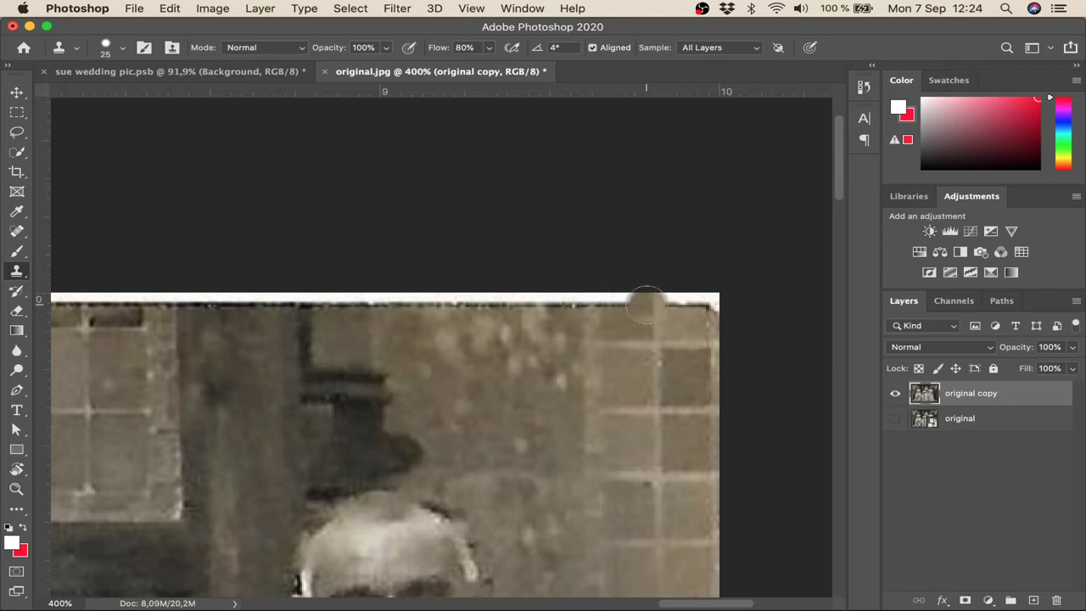
mouse_move(647, 305)
left_mouse_down()
mouse_move(715, 298)
mouse_move(302, 296)
mouse_move(237, 302)
mouse_move(244, 325)
mouse_move(53, 294)
left_mouse_up()
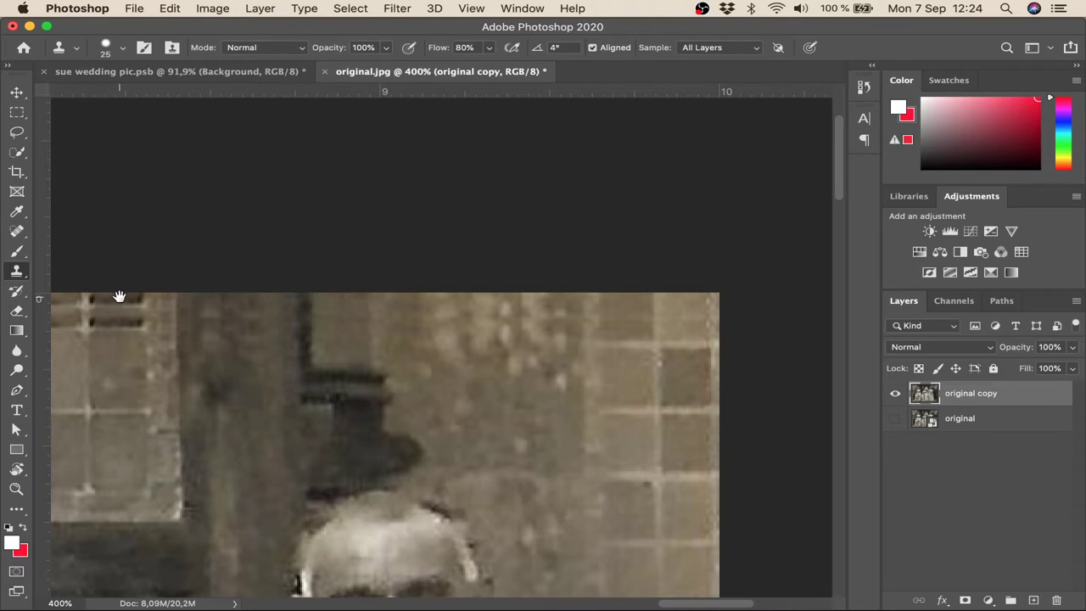
Clone the dark door background over the white strip along the top edge above the bride, the groom and the tears.
left_click_drag(119, 295, 810, 271)
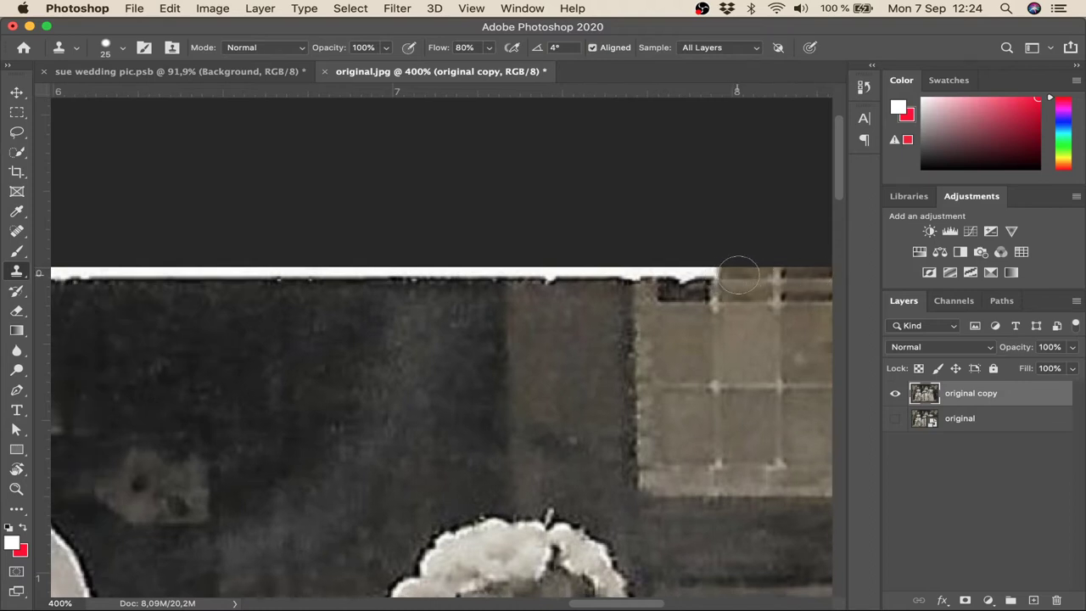
mouse_move(741, 276)
left_mouse_down()
mouse_move(56, 271)
mouse_move(556, 296)
mouse_move(655, 290)
mouse_move(781, 261)
mouse_move(38, 262)
left_mouse_up()
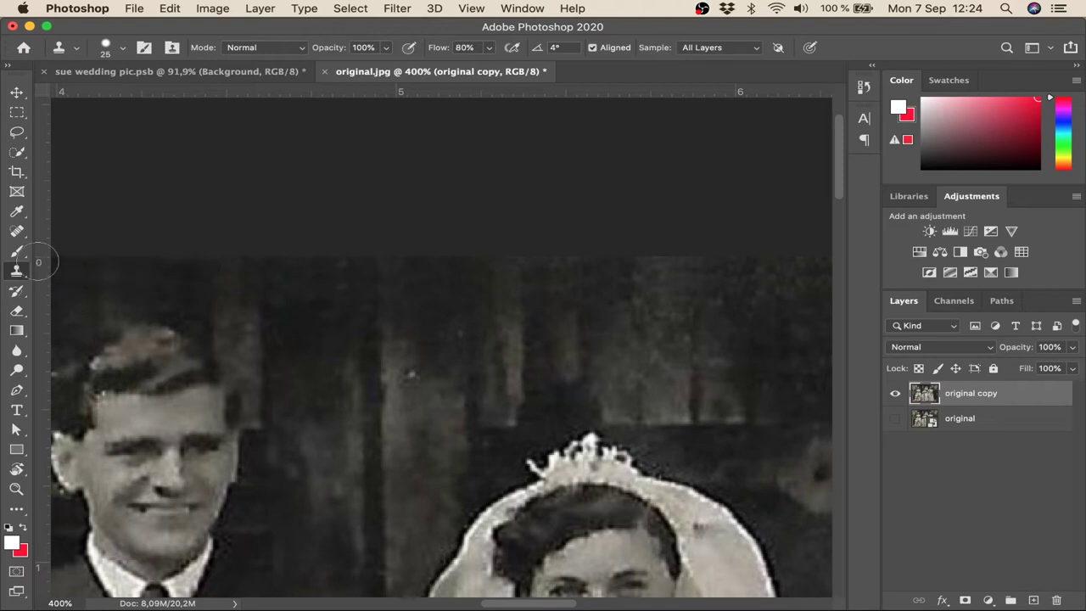
left_click_drag(138, 262, 812, 260)
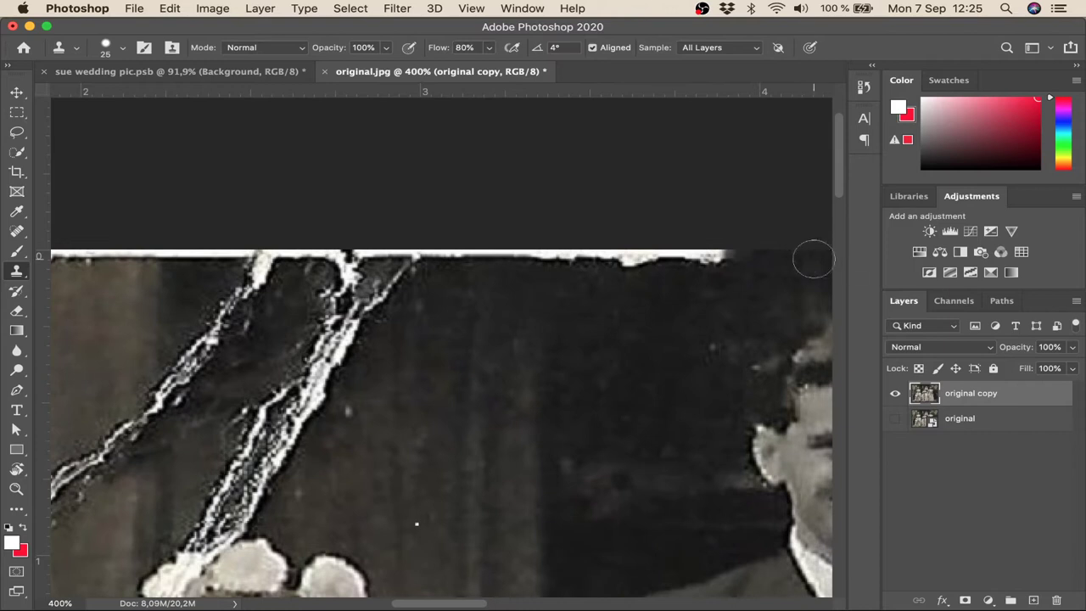
mouse_move(739, 254)
left_mouse_down()
mouse_move(217, 266)
mouse_move(171, 259)
mouse_move(291, 255)
mouse_move(47, 254)
left_mouse_up()
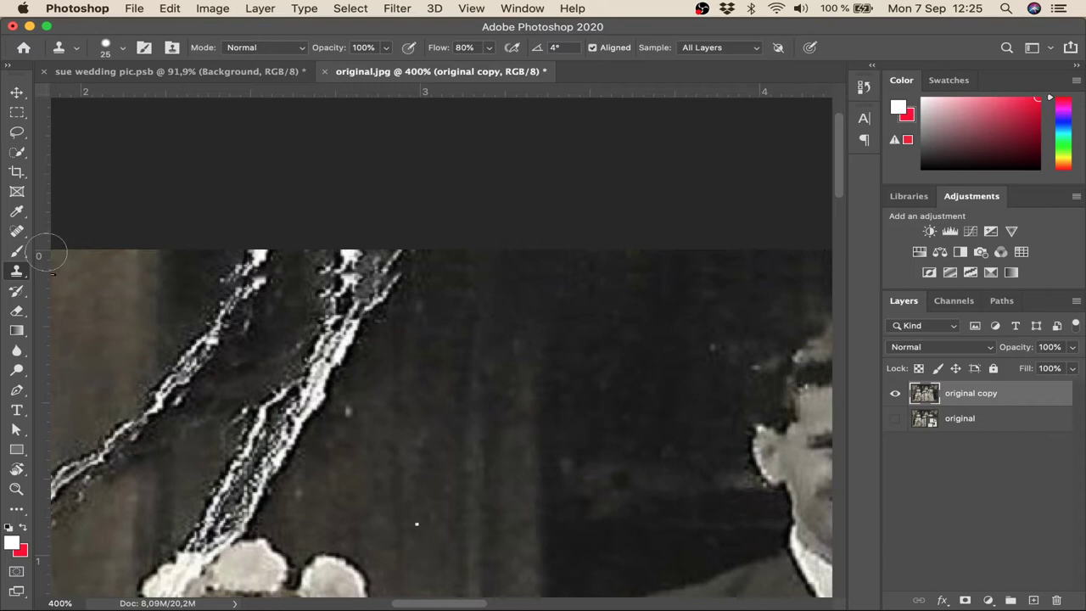
Clone over the remaining white strip along the top edge above the man at the photo's far left.
left_click_drag(133, 251, 718, 258)
left_click_drag(627, 256, 36, 256)
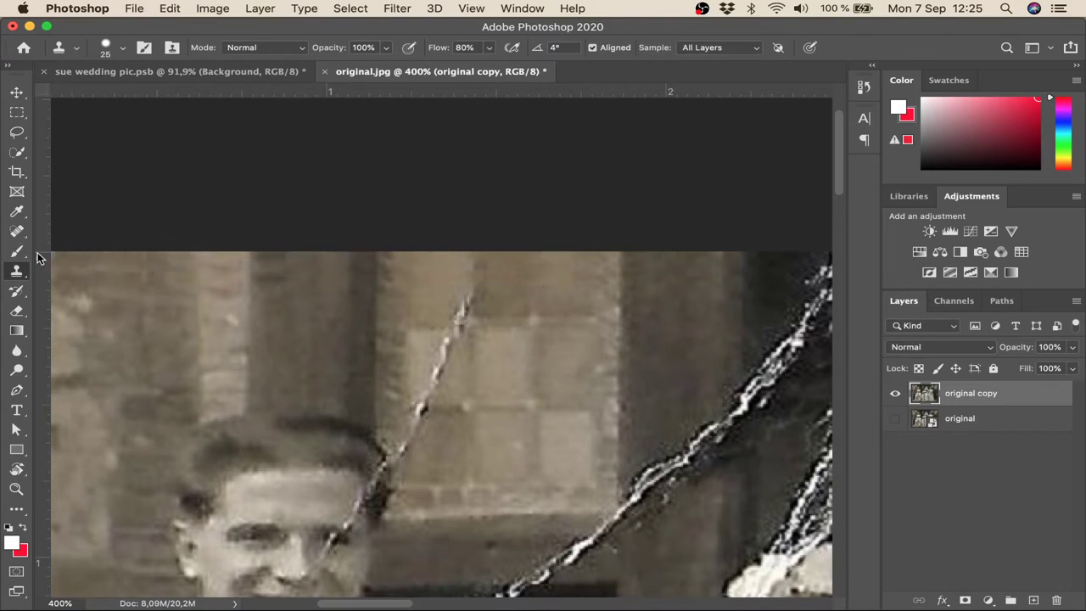
left_click_drag(208, 252, 453, 232)
left_click_drag(357, 238, 274, 235)
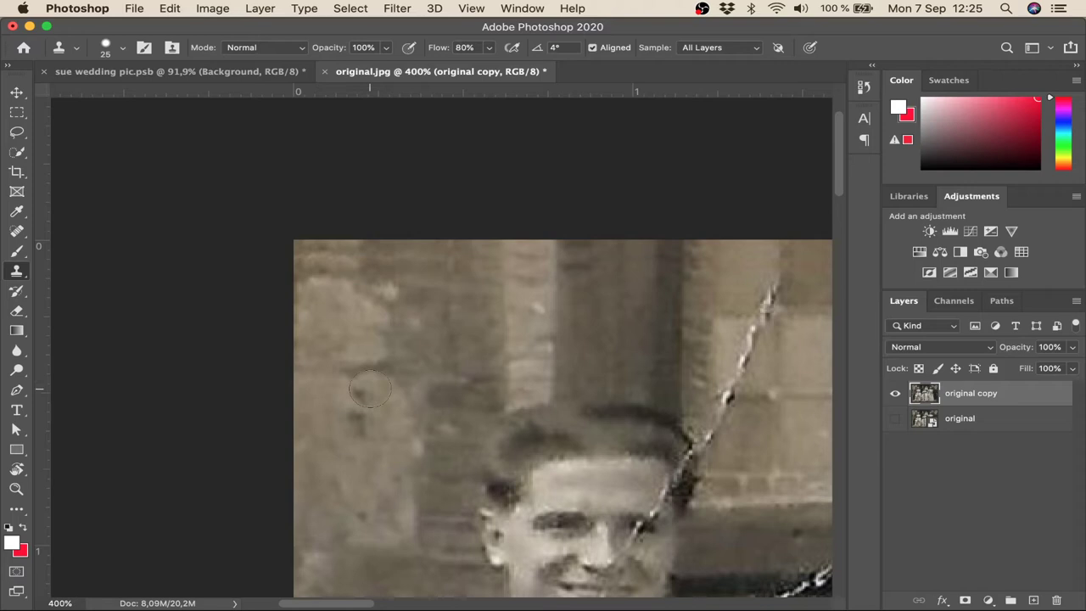
Enlarge the Clone Stamp brush to 125 px, try cloning the brick wall over the far-left man's head, and undo it.
key("bracketright")
key("bracketright")
key("bracketright")
key("bracketright")
key("bracketright")
key("bracketright")
key("bracketright")
key("bracketright")
key("bracketright")
key("bracketright")
key("bracketright")
key("bracketright")
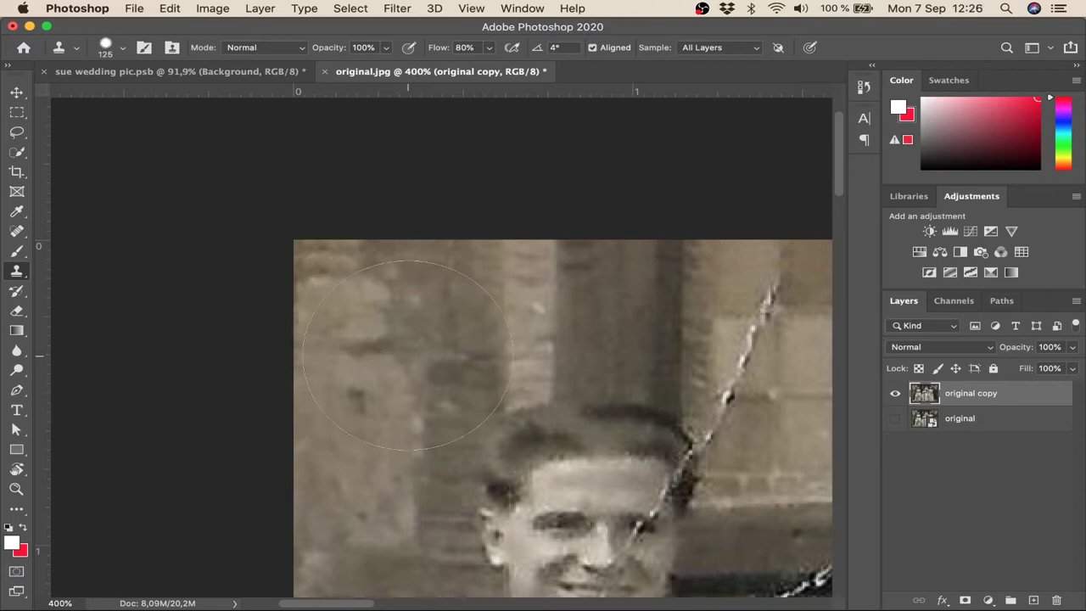
left_click(407, 354)
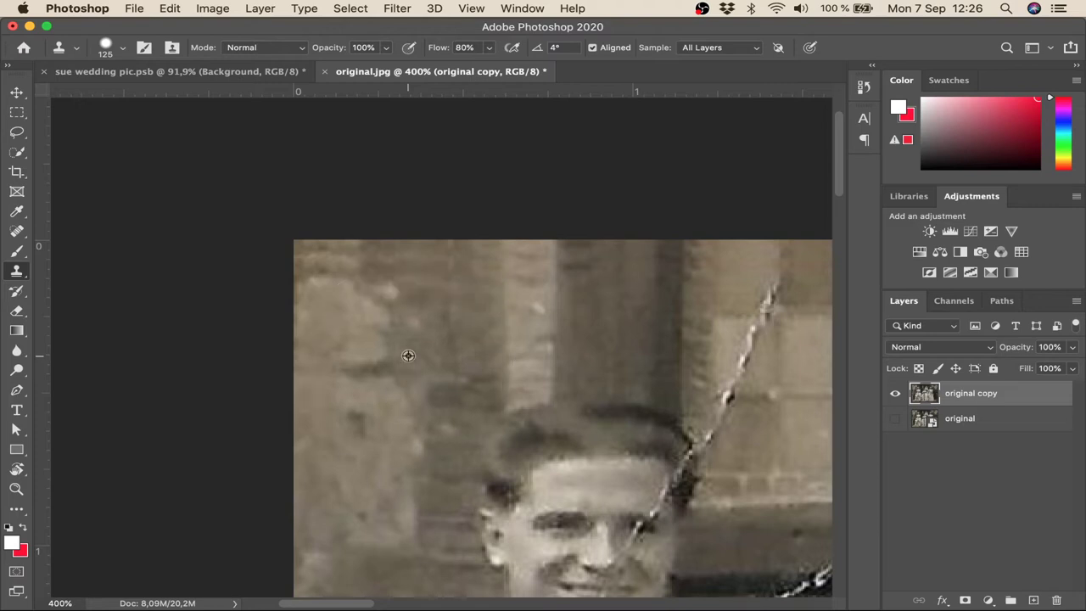
key("alt")
key("alt")
key("super+z")
left_click(407, 355)
left_click(408, 355, "alt")
left_click(558, 479)
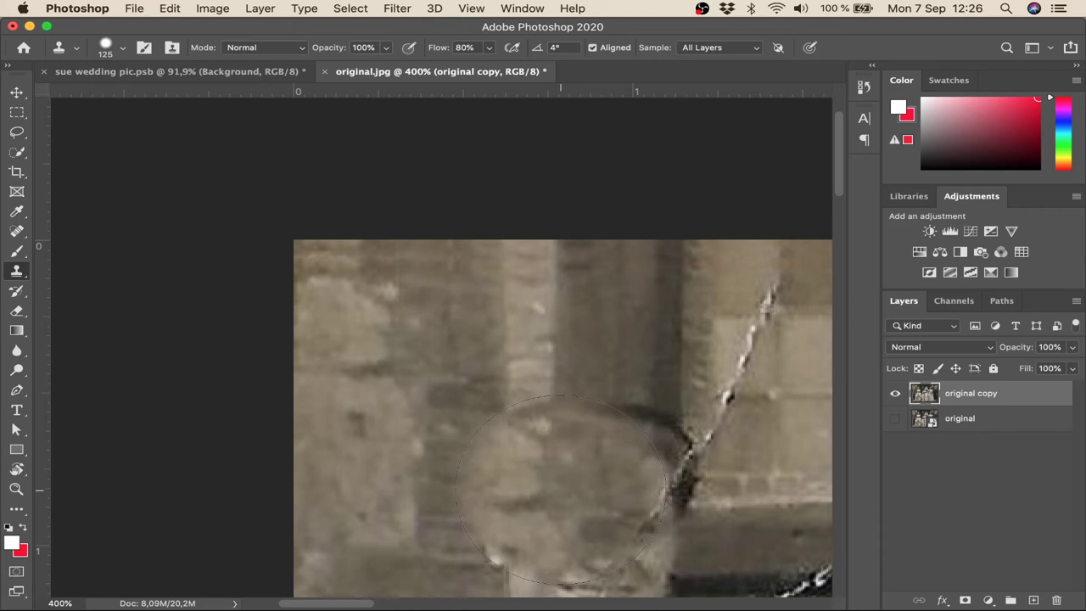
left_click(566, 503)
key("super+z")
key("super+z")
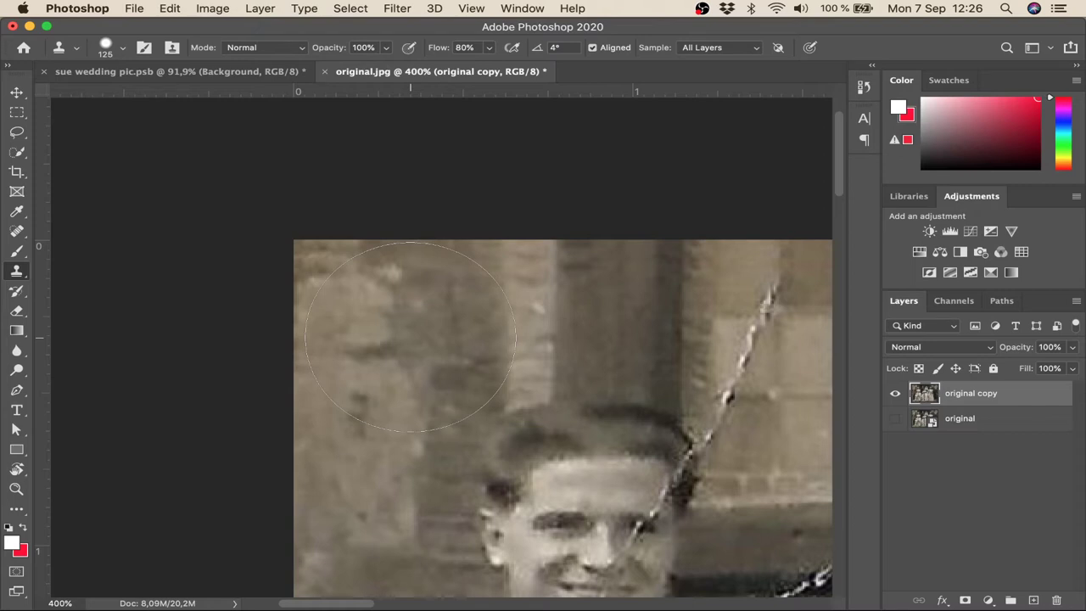
mouse_move(410, 337)
left_mouse_down()
mouse_move(471, 348)
mouse_move(476, 382)
mouse_move(538, 440)
left_mouse_up()
left_click(530, 420)
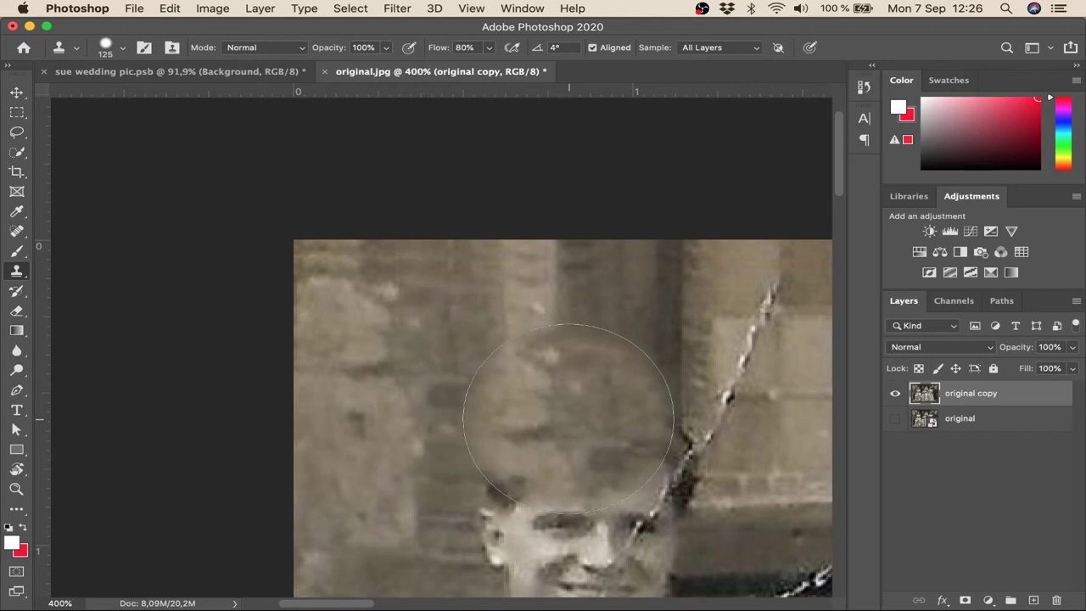
left_click(550, 408)
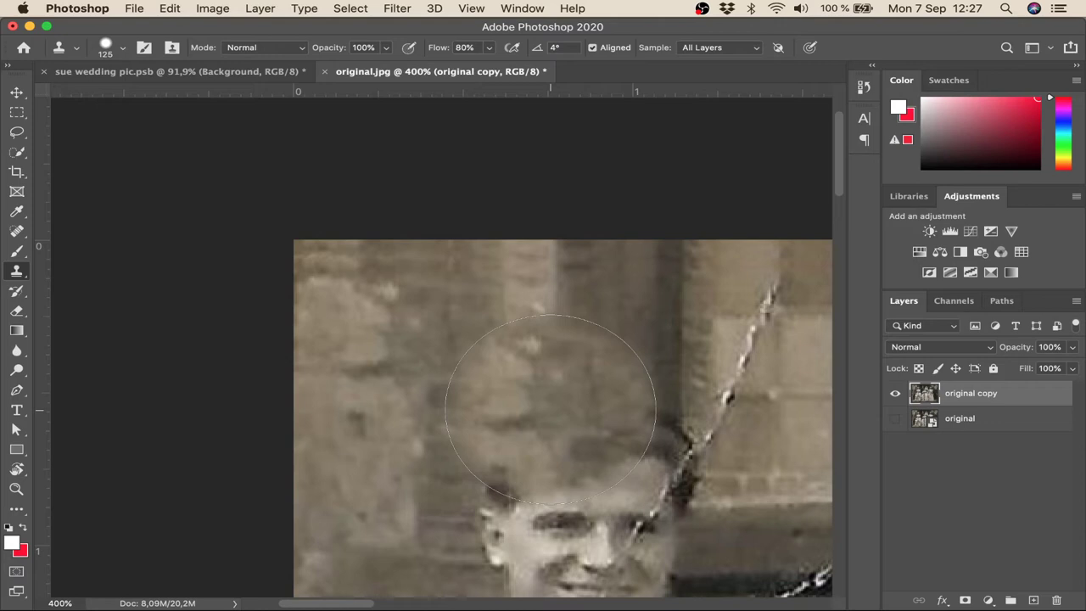
Try to remove the two tears above the bridesmaid with the content-aware Spot Healing Brush at 90 px.
key("z")
key("super+0")
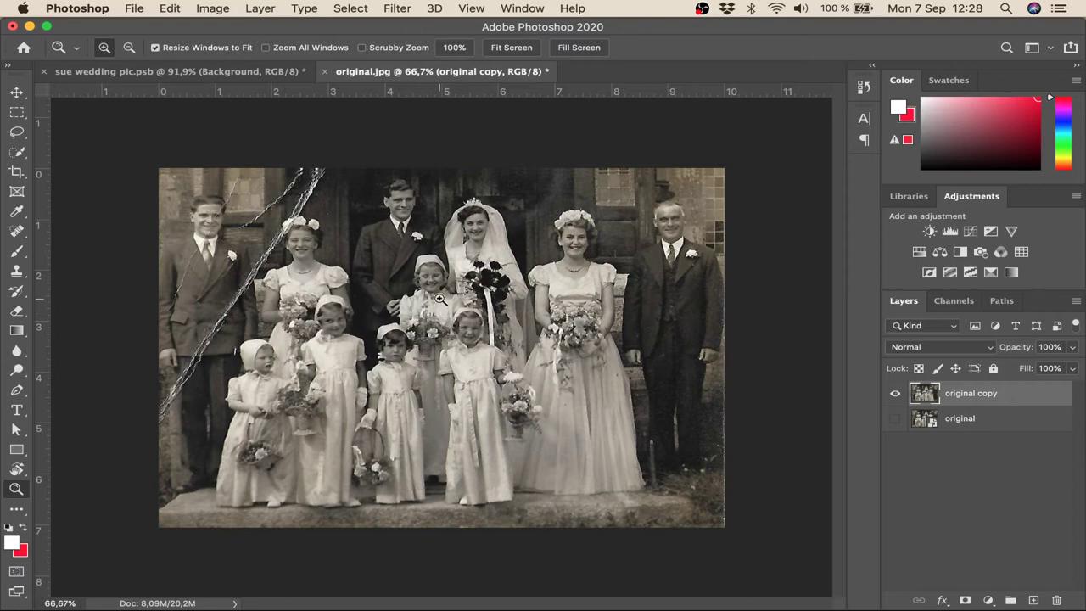
left_click(310, 204)
left_click(310, 204)
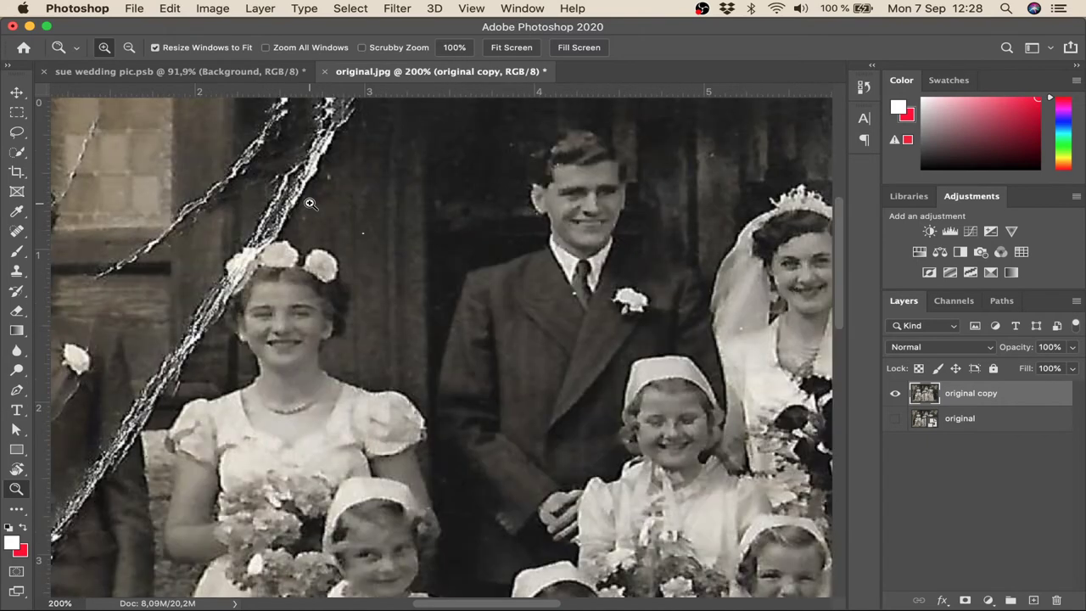
left_click(310, 203)
key("s")
mouse_move(310, 204)
left_mouse_down()
mouse_move(339, 288)
mouse_move(442, 373)
mouse_move(608, 358)
mouse_move(599, 360)
left_mouse_up()
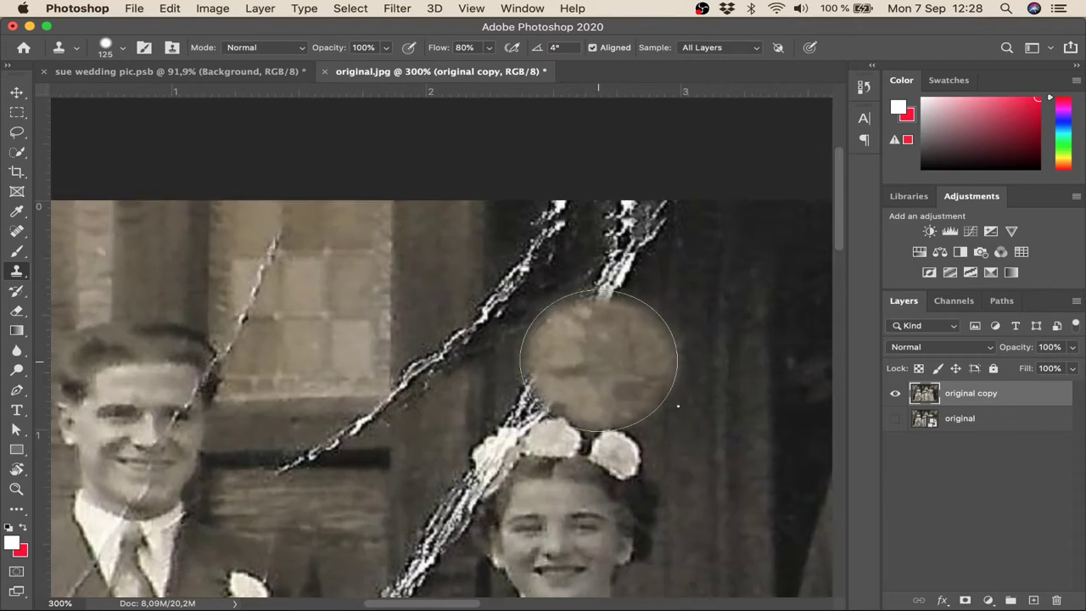
left_click(16, 233)
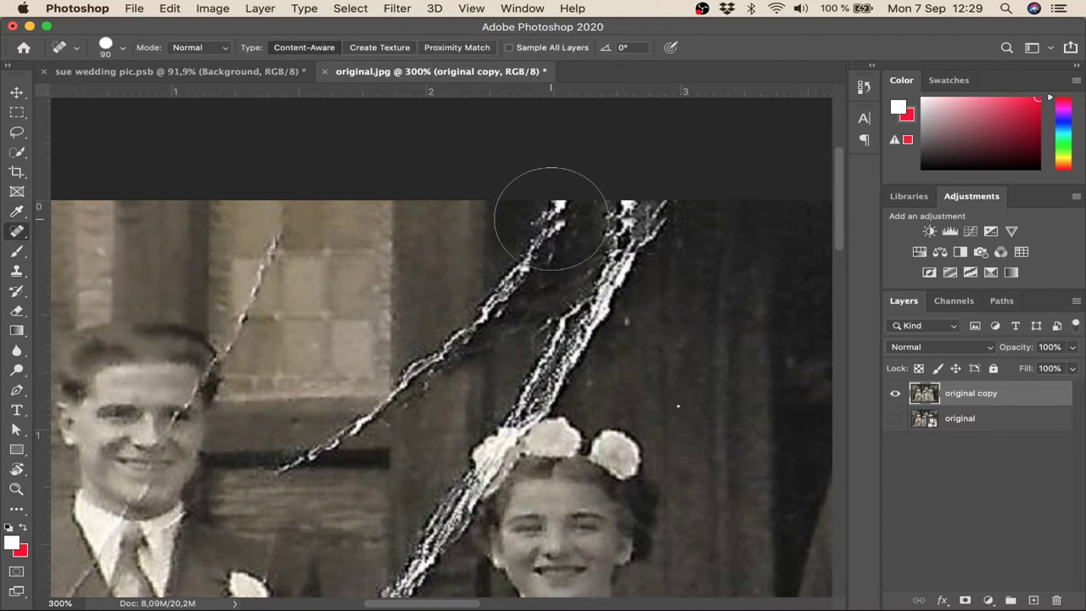
mouse_move(551, 218)
left_mouse_down()
mouse_move(532, 223)
mouse_move(443, 343)
mouse_move(334, 426)
mouse_move(286, 484)
mouse_move(316, 560)
left_mouse_up()
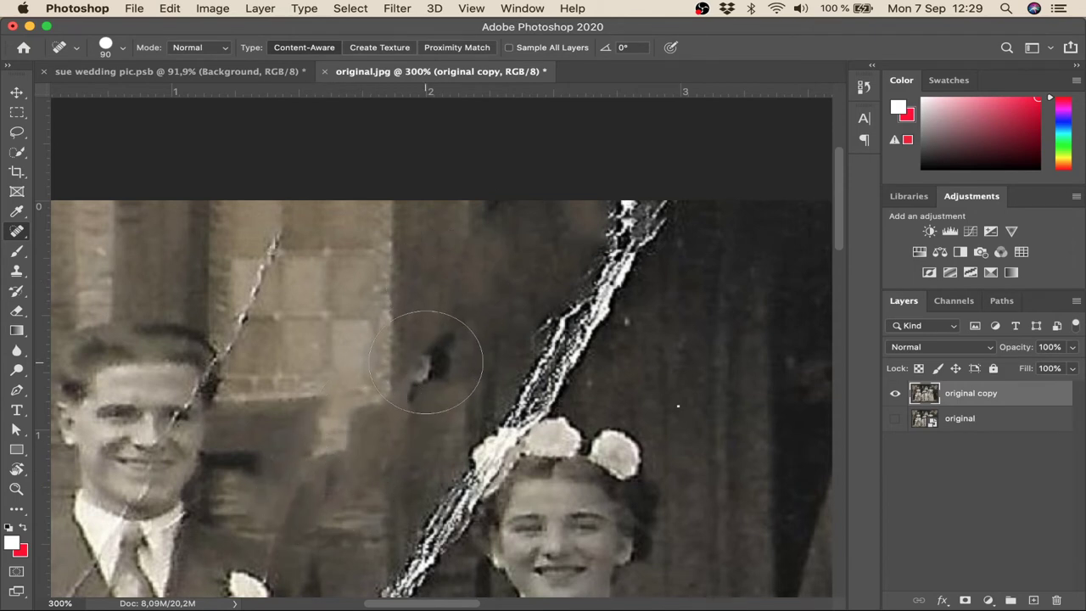
left_click(426, 362)
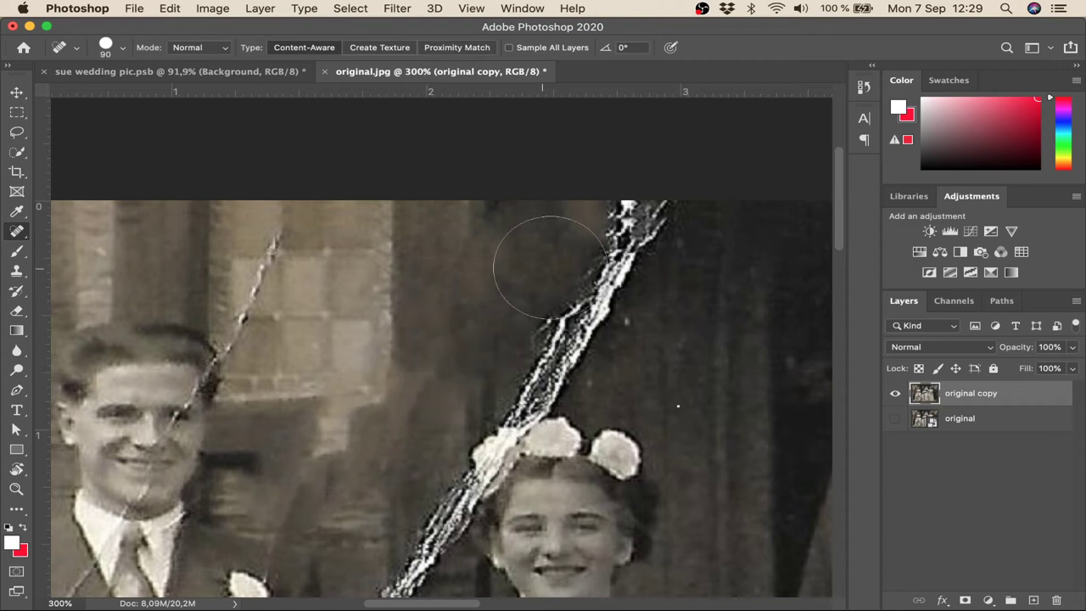
left_click(488, 212)
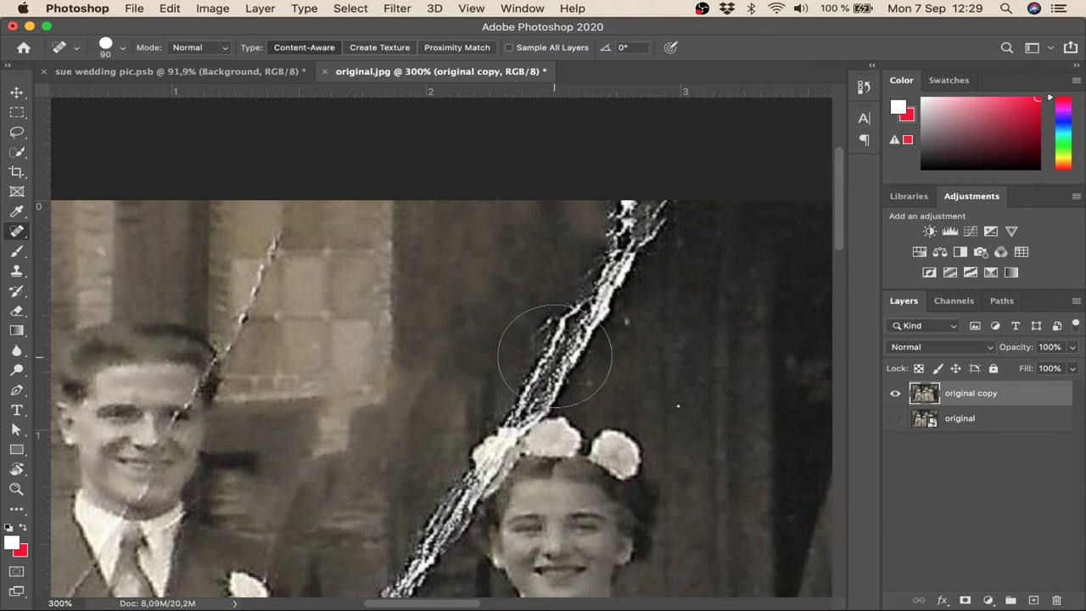
mouse_move(543, 363)
left_mouse_down()
mouse_move(584, 262)
mouse_move(636, 213)
left_mouse_up()
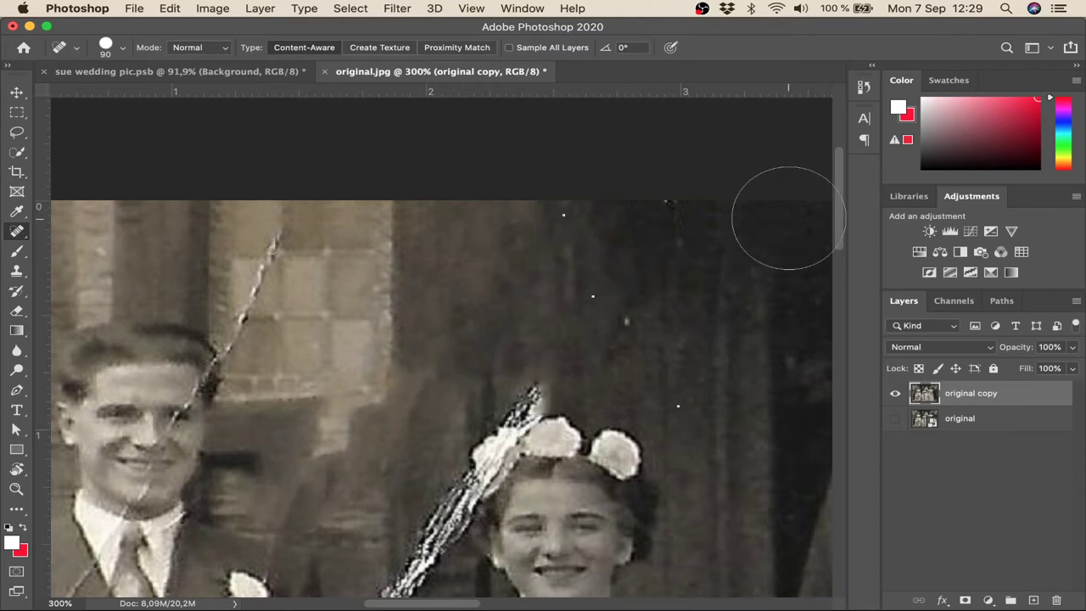
left_click_drag(545, 361, 489, 376)
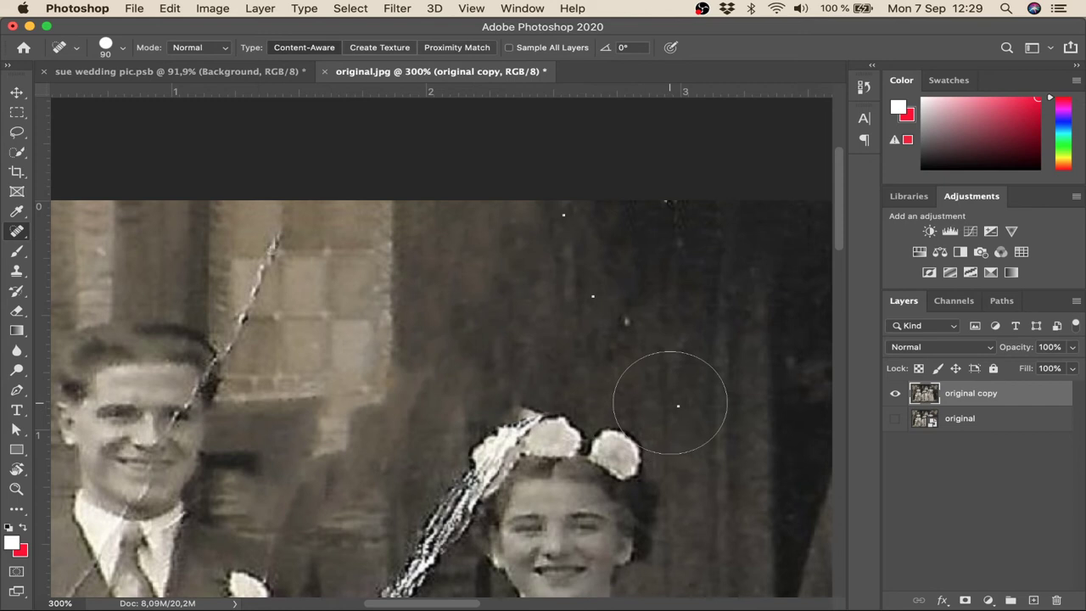
Undo all the spot healing strokes made on the two tears.
key("super+z")
key("super+z")
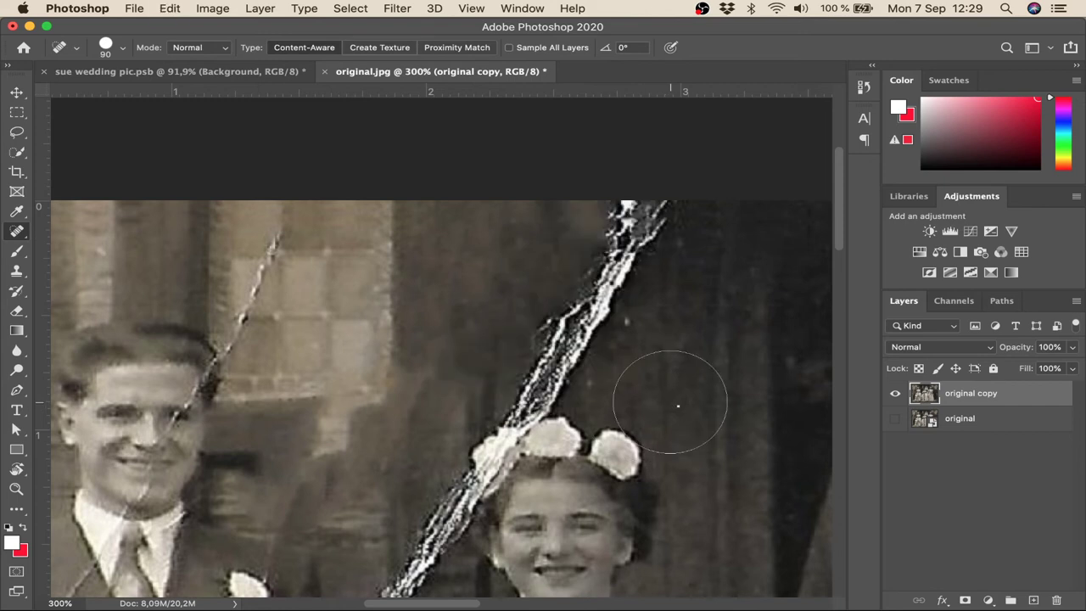
key("super+z")
key("super+z")
key("super+z")
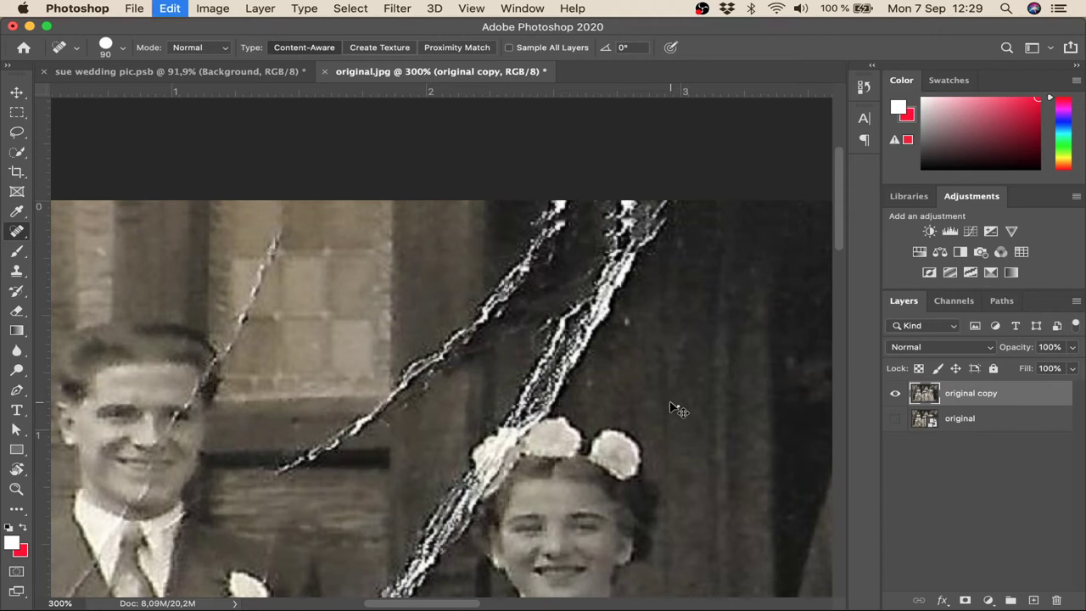
key("super+z")
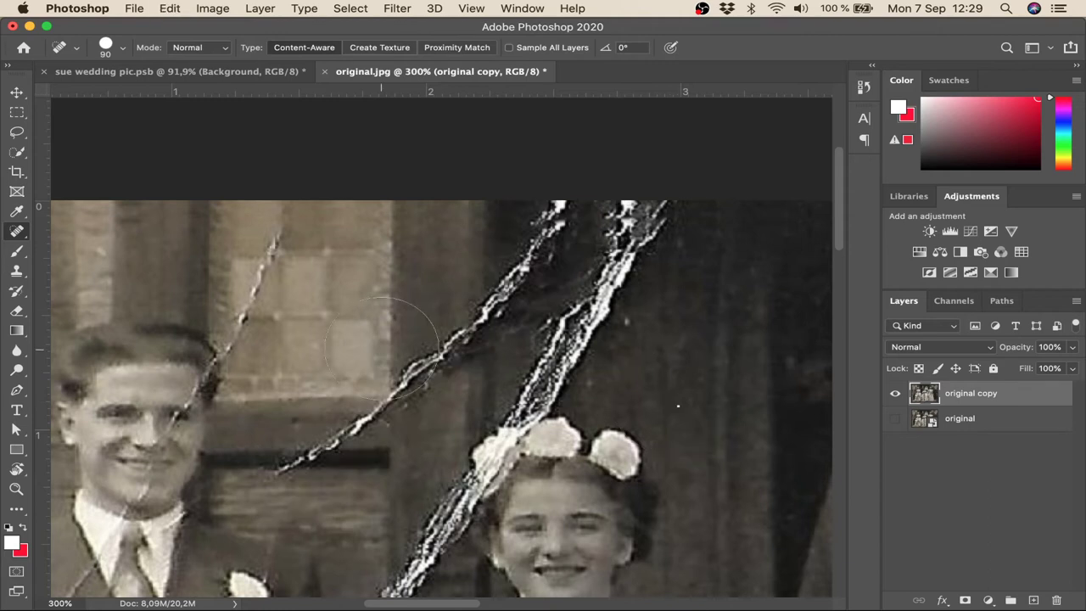
Clone the dark door panelling over the wide tear above the bridesmaid's head using a 50 px Clone Stamp brush.
left_click(15, 273)
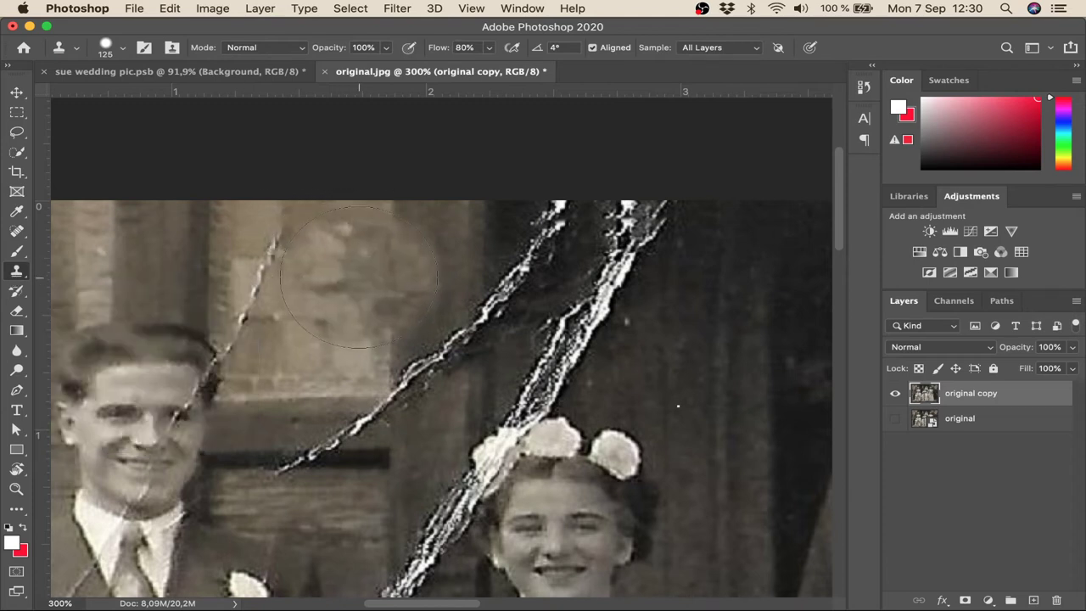
key("bracketleft")
key("bracketleft")
key("bracketleft")
key("bracketleft")
key("bracketleft")
key("bracketleft")
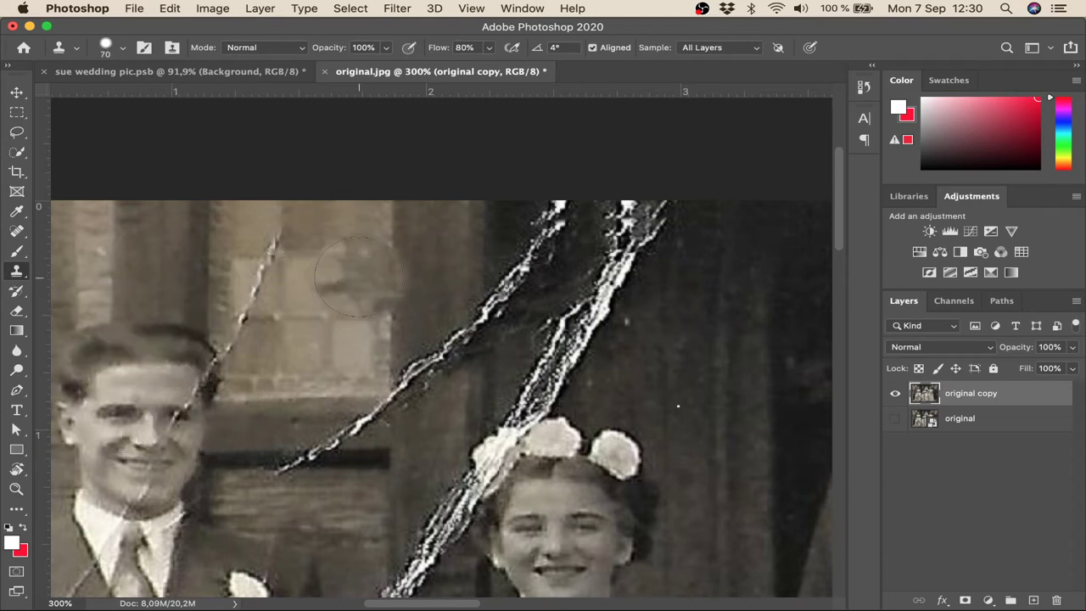
left_click(538, 263)
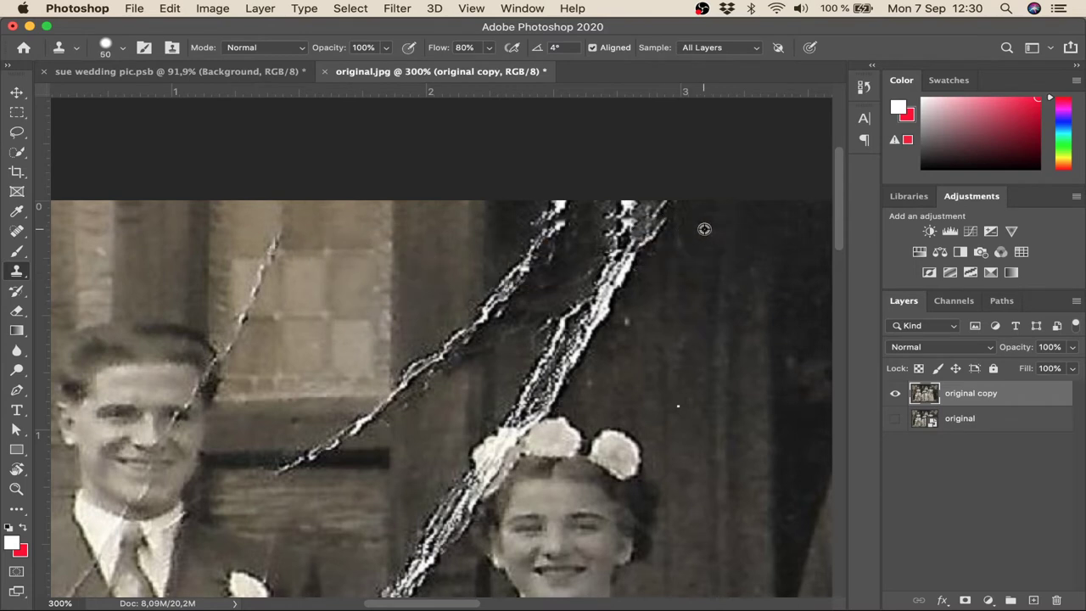
left_click(719, 223, "alt")
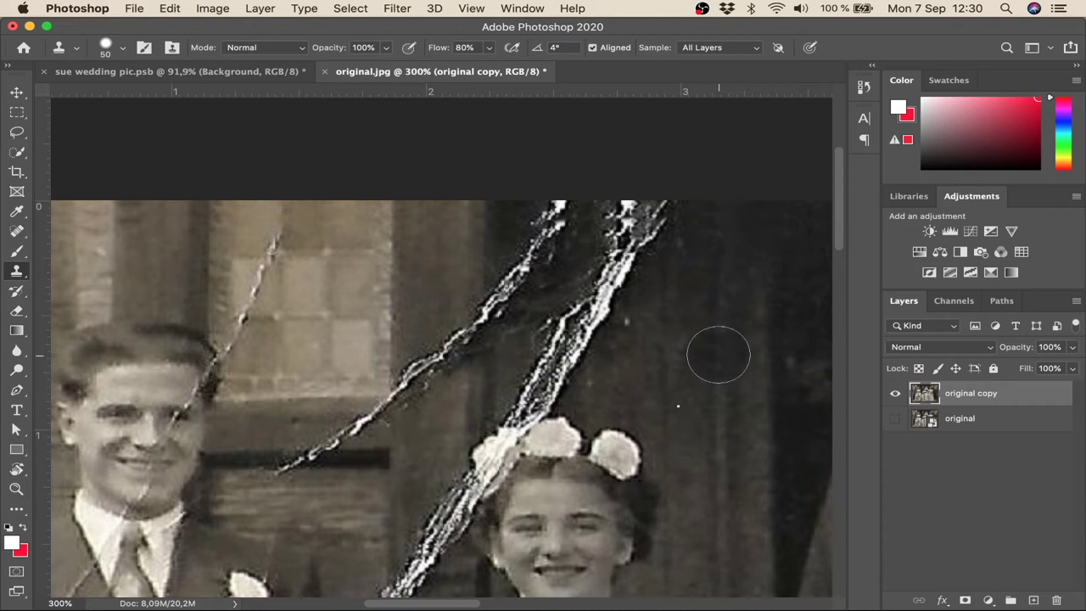
mouse_move(678, 222)
left_mouse_down()
mouse_move(585, 221)
mouse_move(621, 226)
mouse_move(606, 284)
mouse_move(620, 261)
mouse_move(563, 346)
mouse_move(596, 303)
mouse_move(547, 343)
mouse_move(613, 334)
mouse_move(570, 335)
mouse_move(611, 324)
mouse_move(560, 335)
mouse_move(524, 396)
mouse_move(548, 376)
mouse_move(581, 381)
mouse_move(562, 351)
left_mouse_up()
left_click(651, 216)
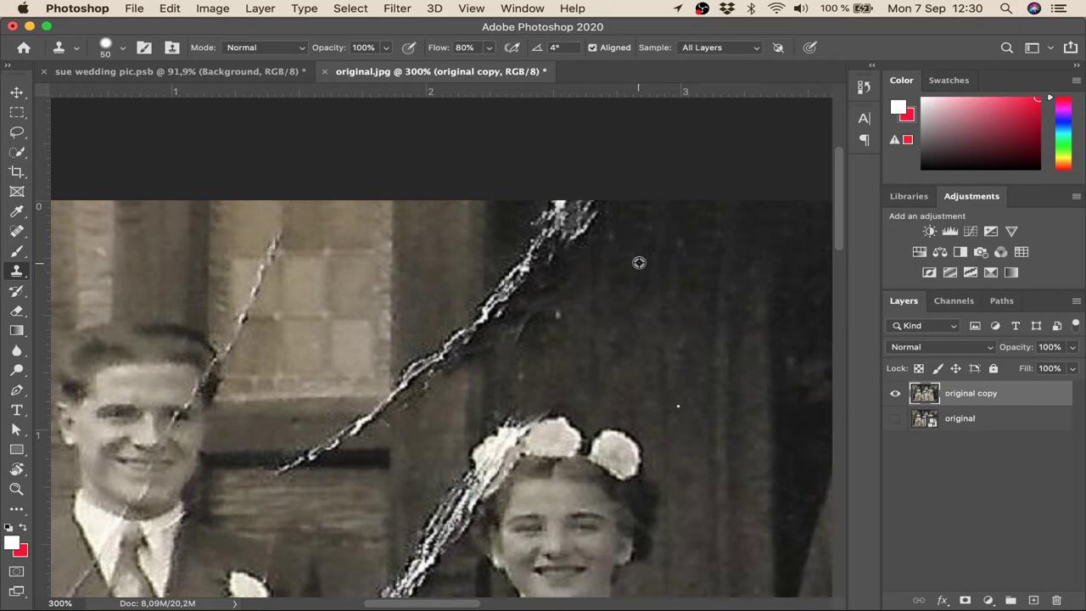
Clone the dark panelling over the upper part of the narrower tear, between the top edge and the wooden post.
left_click(631, 219, "alt")
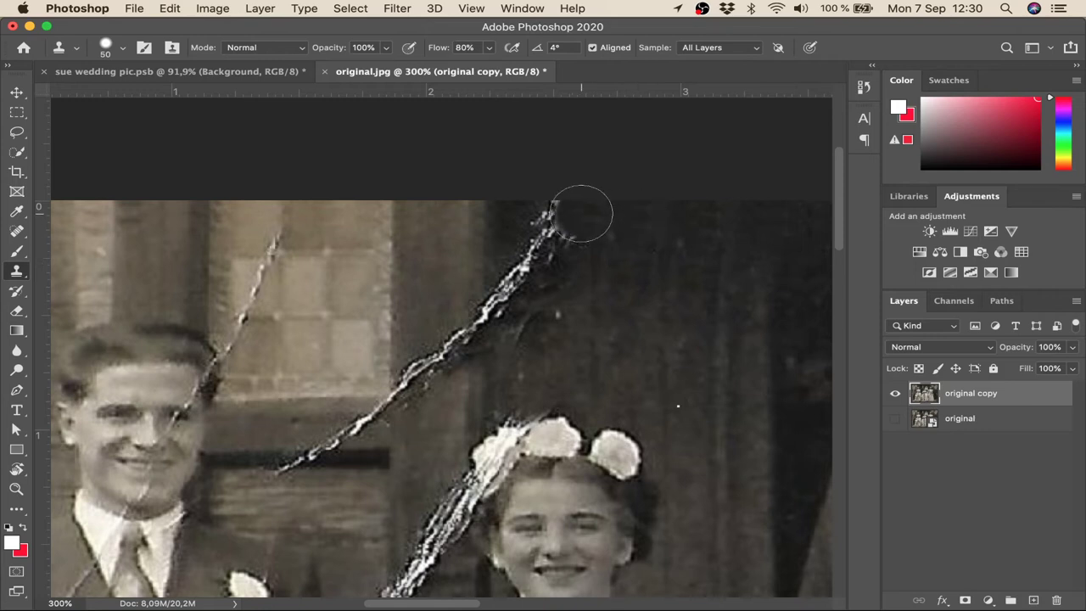
mouse_move(572, 217)
left_mouse_down()
mouse_move(542, 268)
mouse_move(567, 302)
mouse_move(540, 280)
mouse_move(526, 290)
mouse_move(529, 362)
left_mouse_up()
left_click(533, 336)
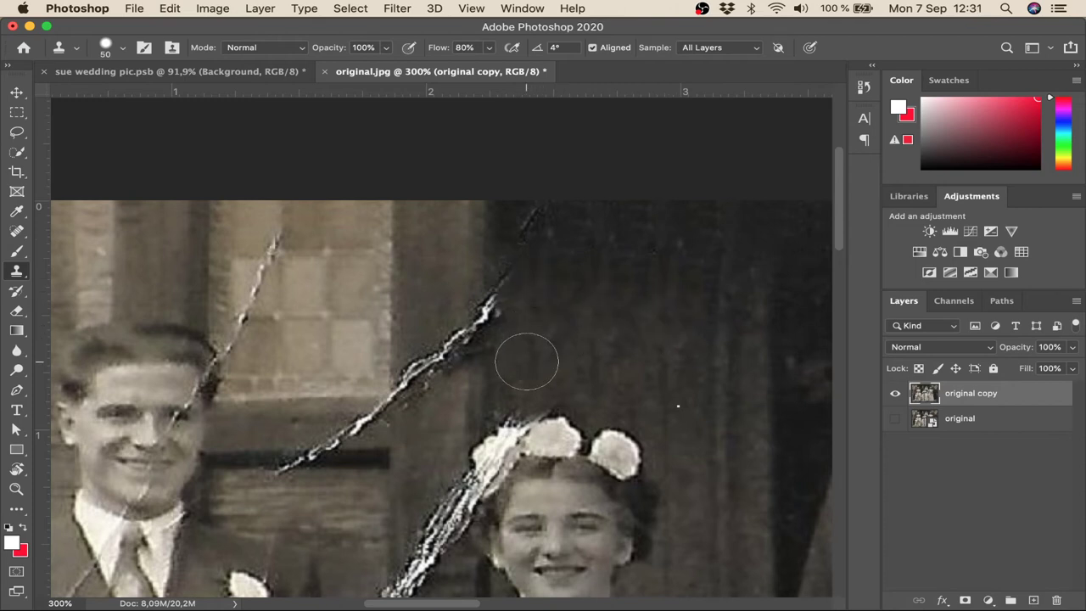
left_click(678, 402)
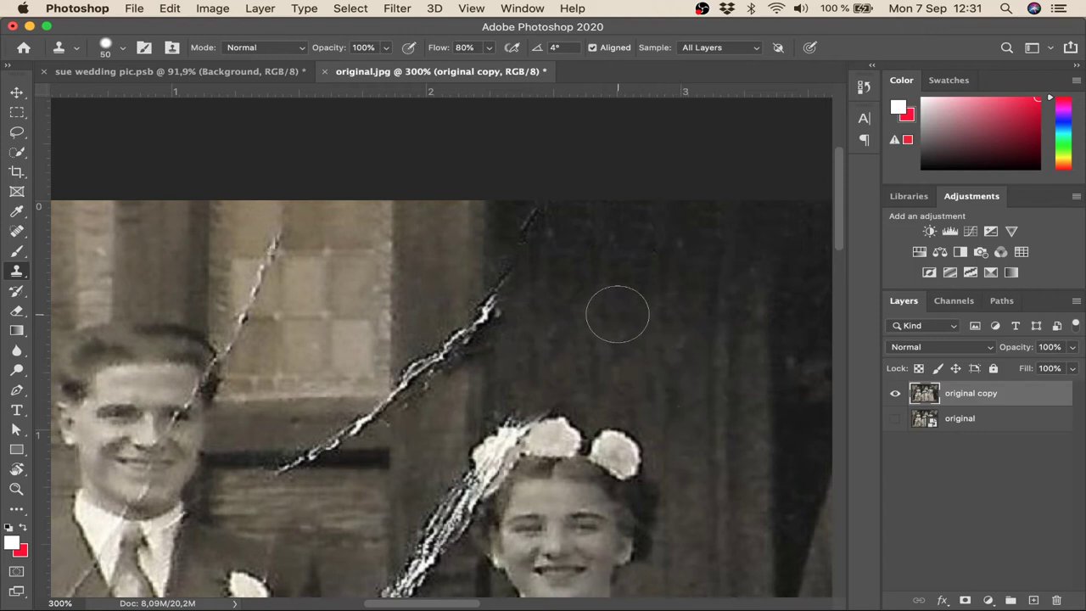
left_click_drag(541, 231, 530, 224)
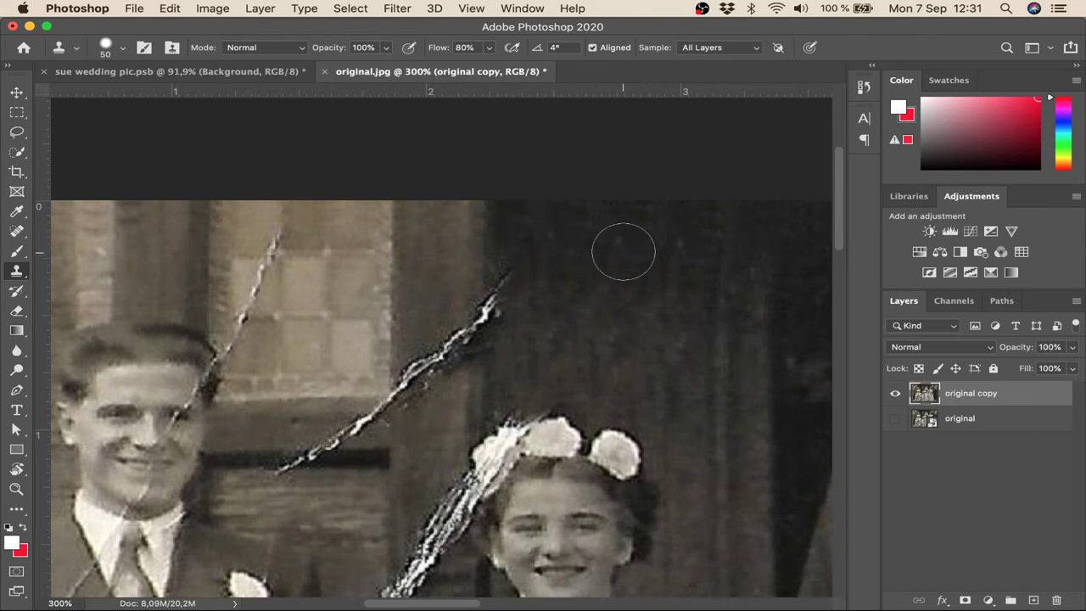
left_click_drag(551, 226, 531, 280)
Clone the wooden post's texture and its dark edge over the tear crossing the post beside the window.
left_click_drag(481, 245, 479, 348)
left_click(478, 249, "alt")
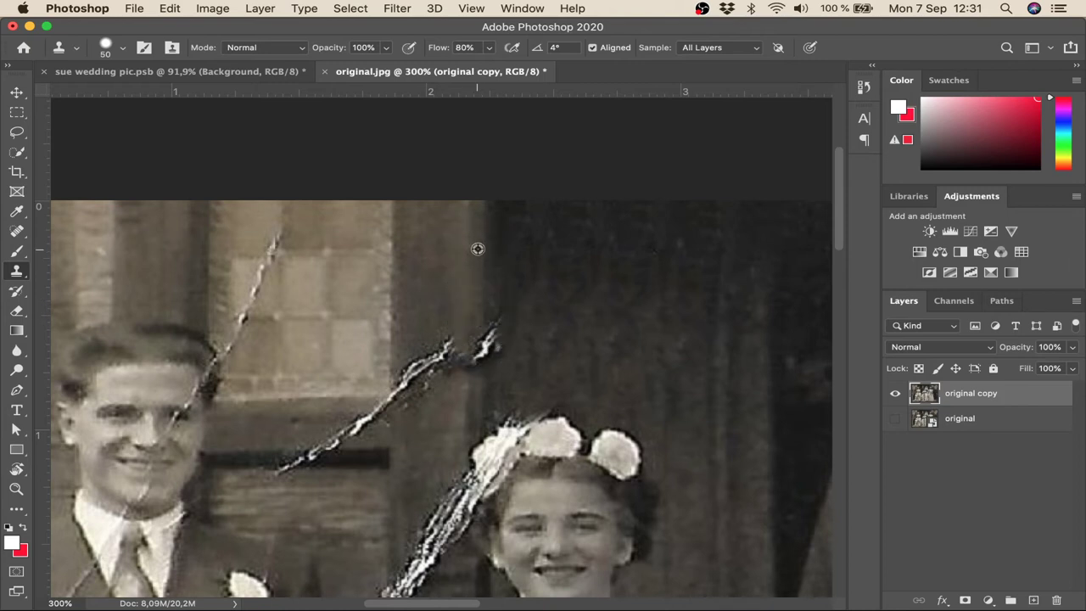
mouse_move(477, 296)
left_mouse_down()
mouse_move(475, 397)
mouse_move(478, 347)
left_mouse_up()
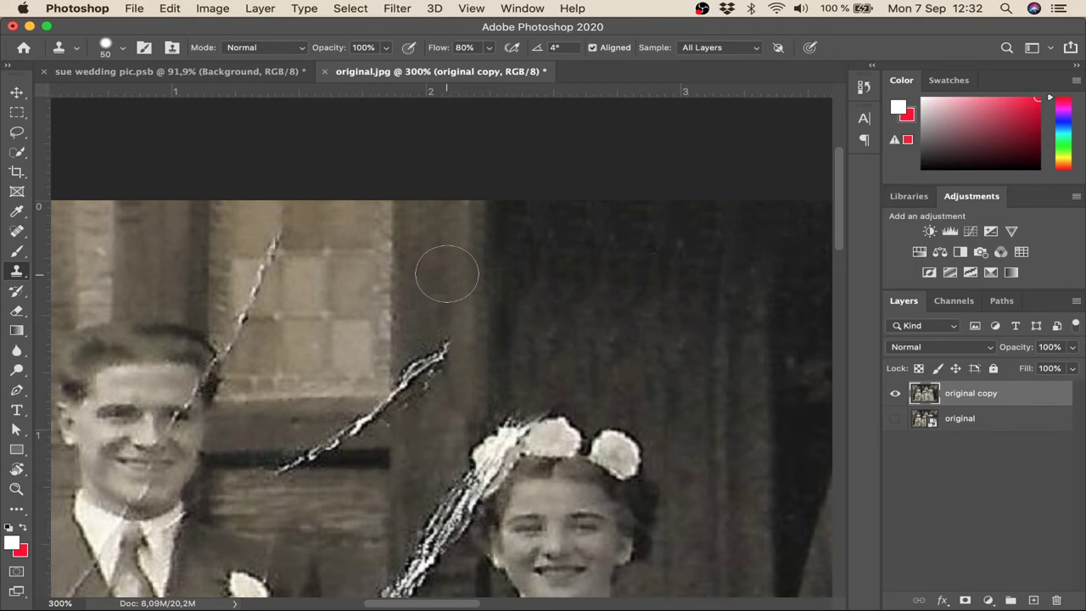
left_click(432, 272, "alt")
mouse_move(420, 331)
left_mouse_down()
mouse_move(424, 381)
mouse_move(436, 338)
mouse_move(416, 412)
mouse_move(426, 431)
left_mouse_up()
key("super+z")
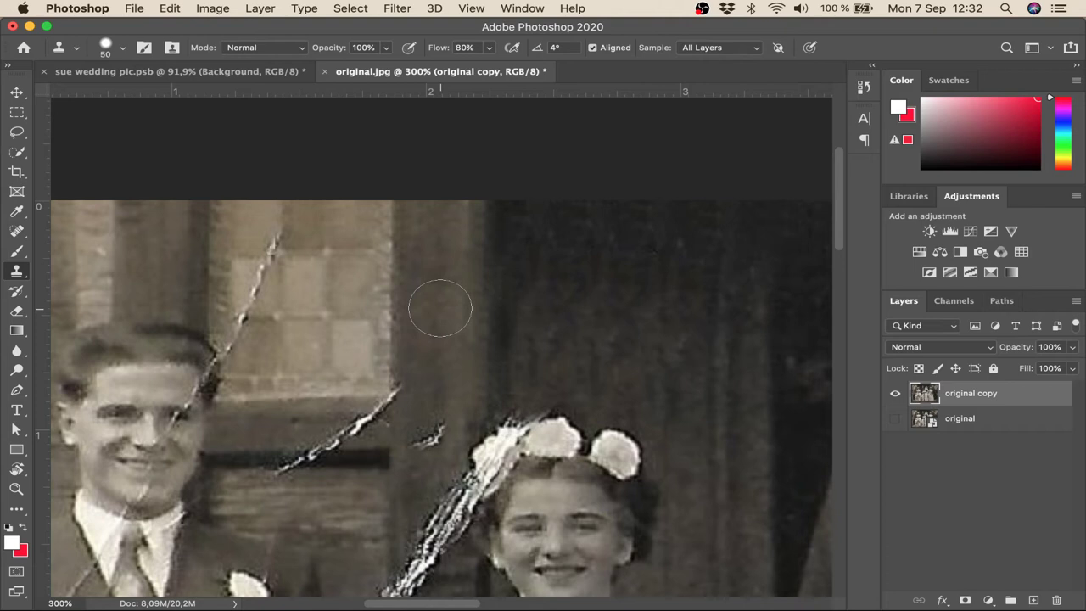
left_click(437, 344, "alt")
left_click_drag(424, 432, 422, 442)
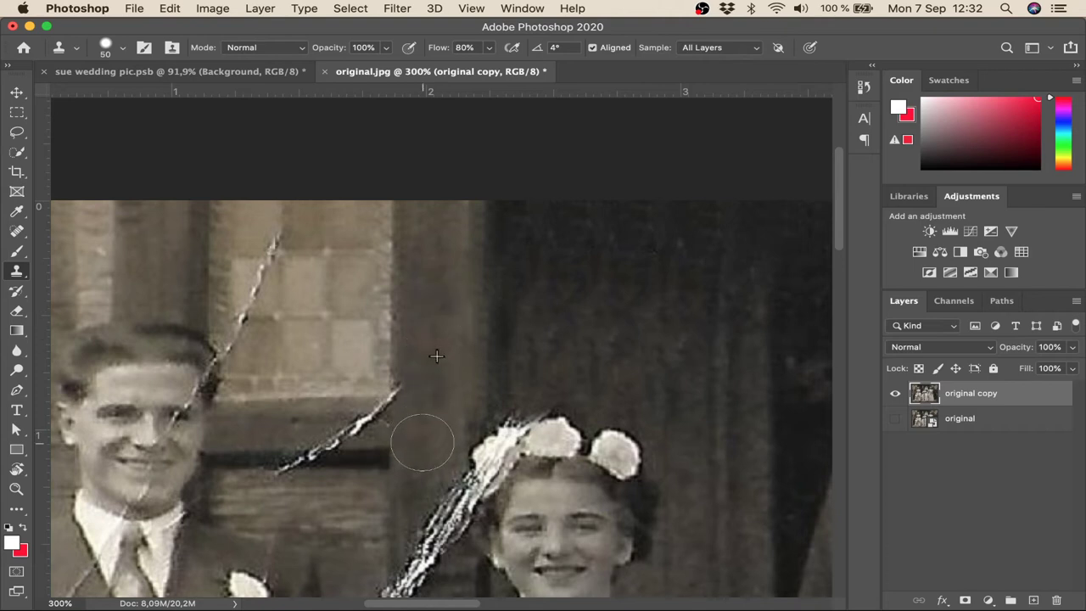
Clone the window ledge and the dark line beneath it over the tear below the window.
left_click(241, 431, "alt")
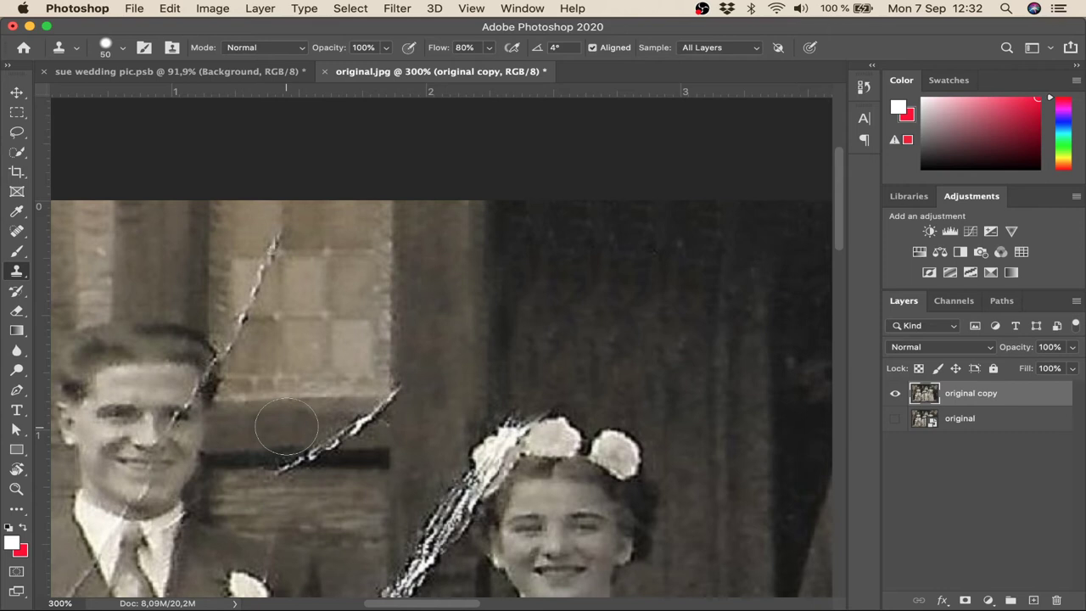
mouse_move(309, 428)
left_mouse_down()
mouse_move(381, 430)
mouse_move(300, 429)
left_mouse_up()
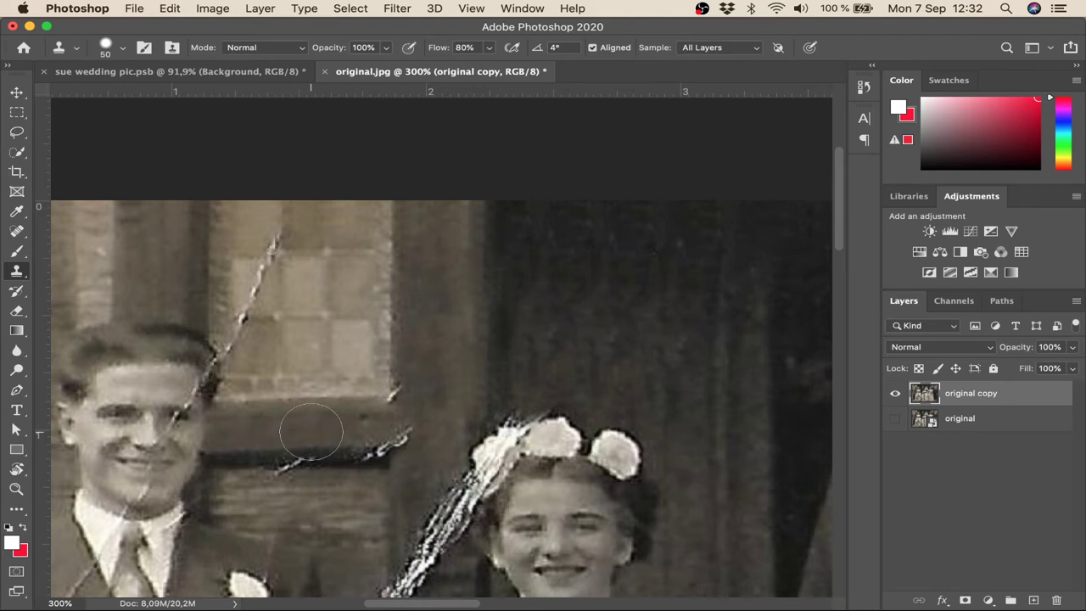
left_click(246, 462, "alt")
mouse_move(250, 460)
left_mouse_down()
mouse_move(372, 461)
mouse_move(420, 419)
mouse_move(387, 441)
left_mouse_up()
left_click(290, 459)
key("super+z")
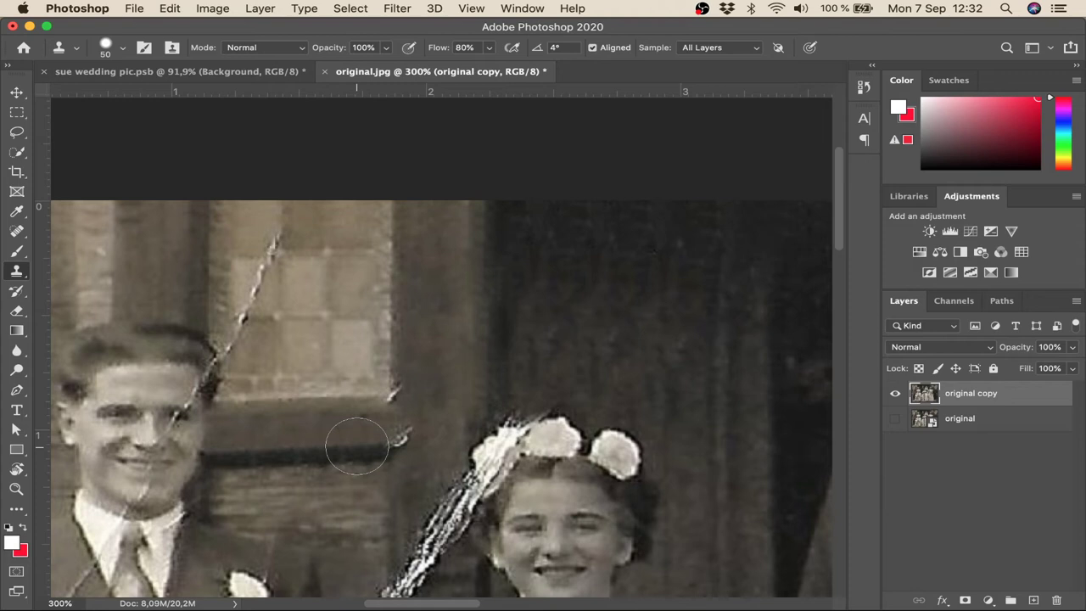
Clone the post texture over the leftover tear fragments at the window's lower right corner and undo the last stray stroke.
left_click(446, 415, "alt")
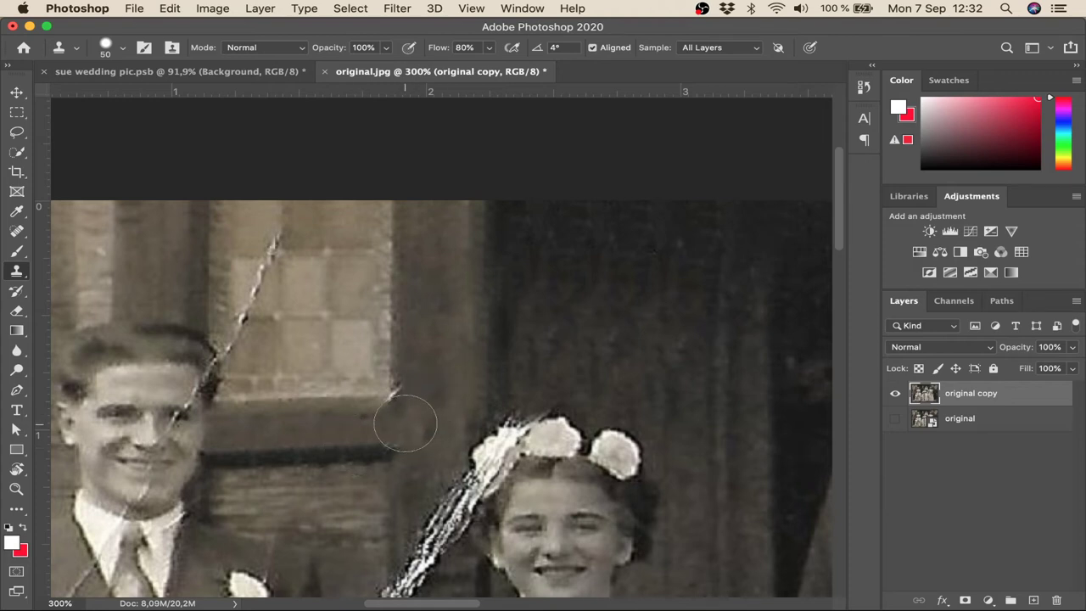
left_click(404, 423)
left_click(407, 407)
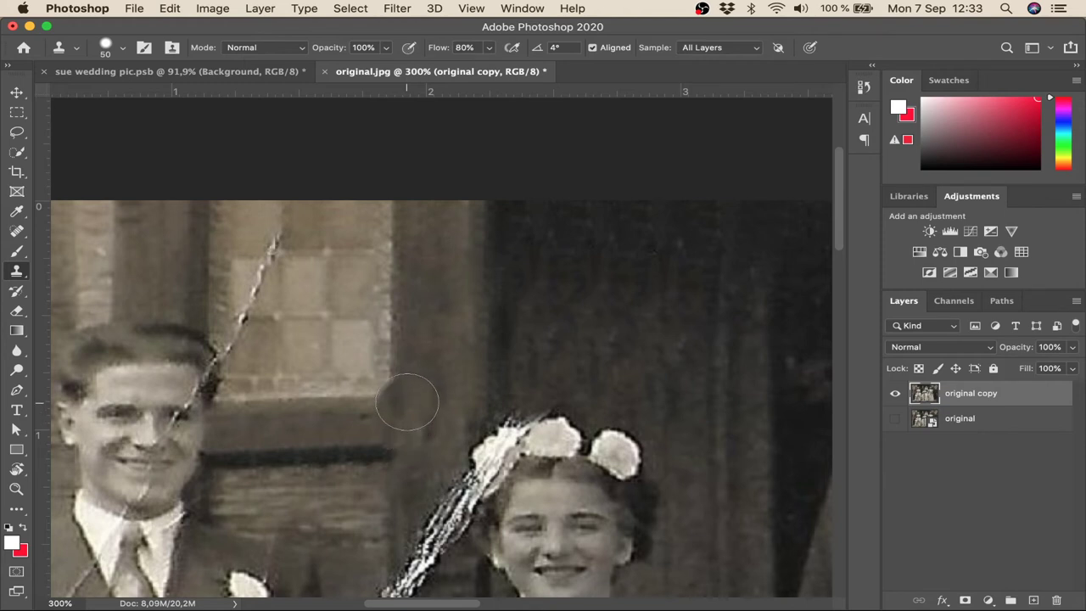
left_click(456, 440)
key("super+z")
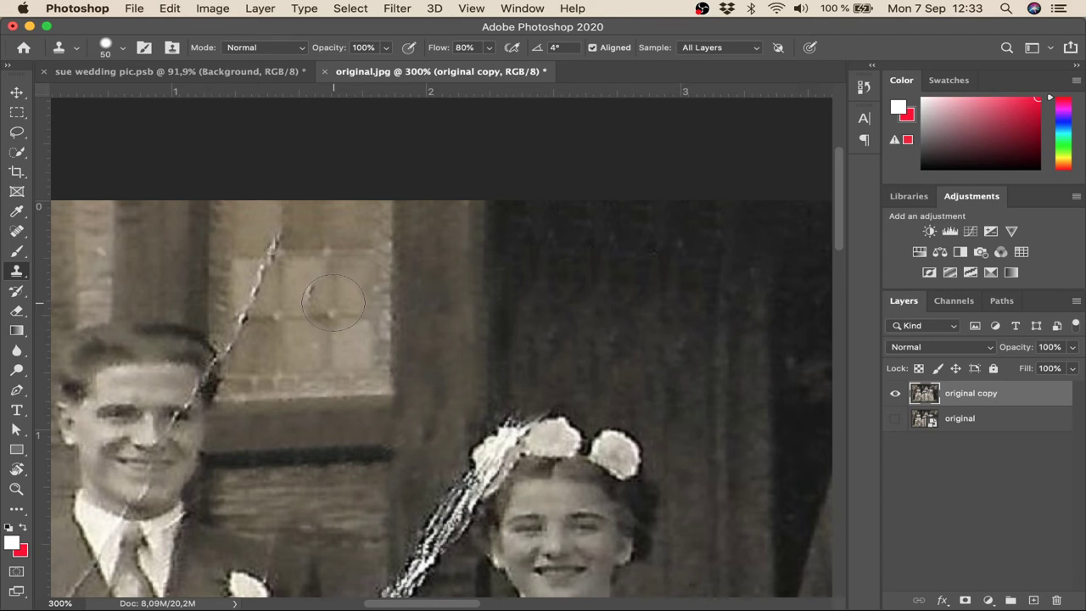
Clone clean window panes over the thin tear crossing the window above the man's head.
left_click(333, 302, "alt")
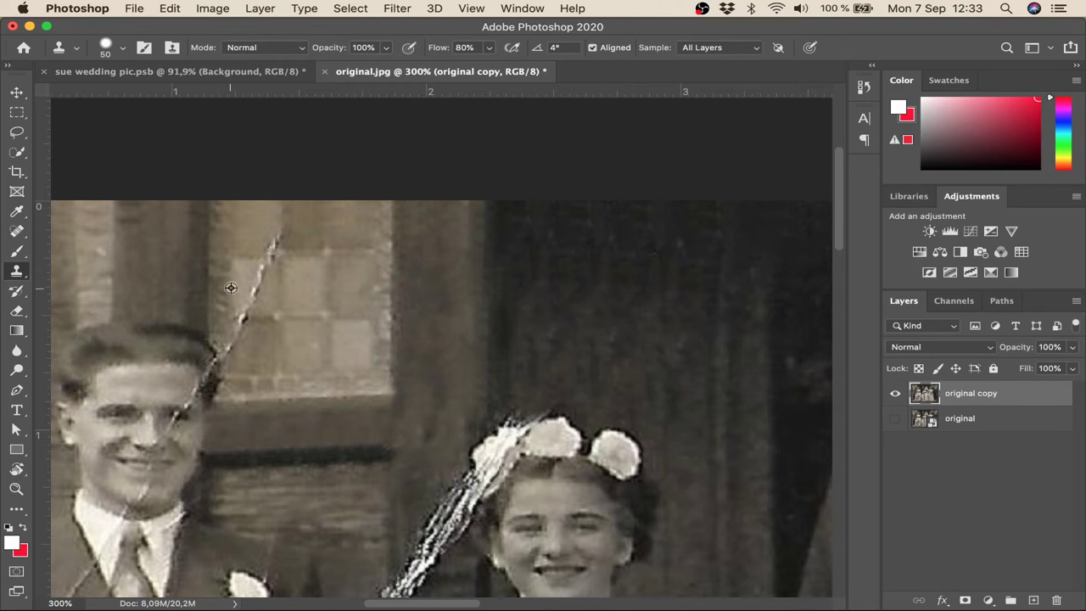
left_click(356, 284, "alt")
left_click(330, 316, "alt")
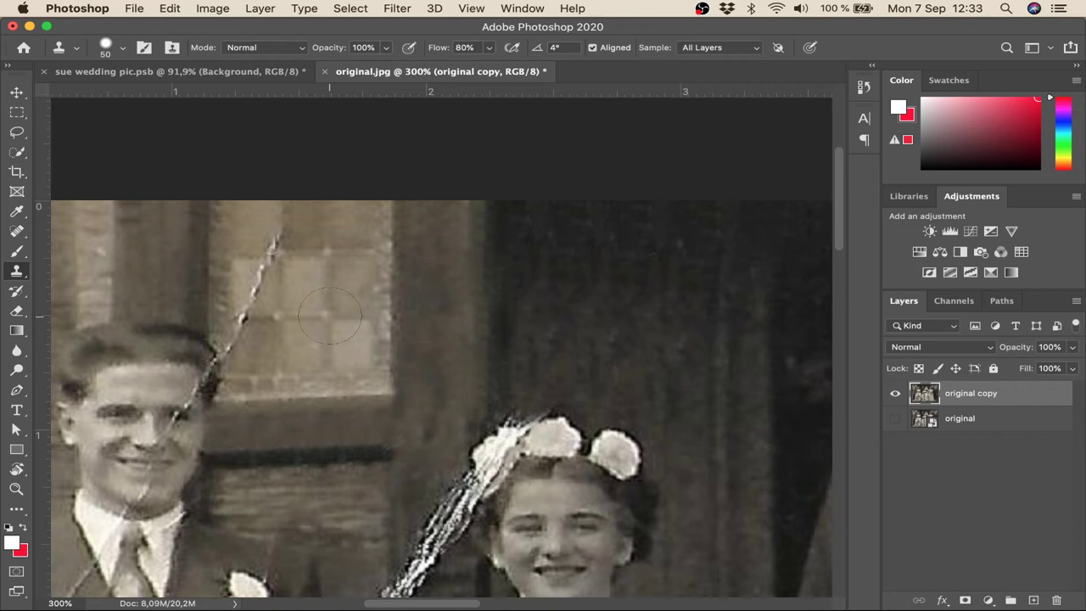
left_click(273, 315)
mouse_move(273, 314)
left_mouse_down()
mouse_move(264, 274)
mouse_move(274, 241)
mouse_move(254, 350)
left_mouse_up()
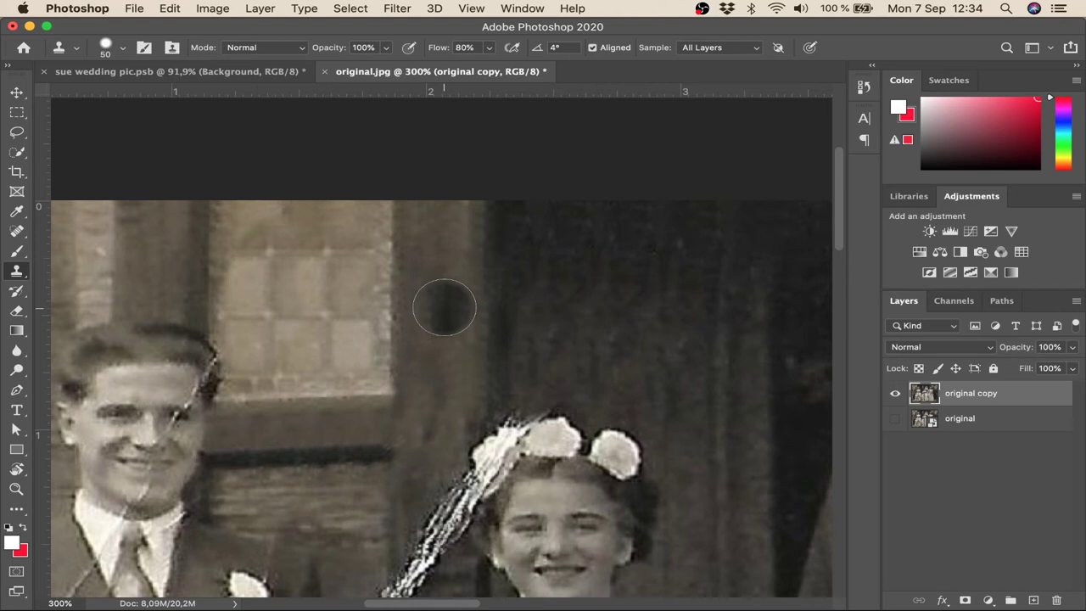
mouse_move(225, 273)
left_mouse_down()
mouse_move(241, 276)
mouse_move(250, 319)
left_mouse_up()
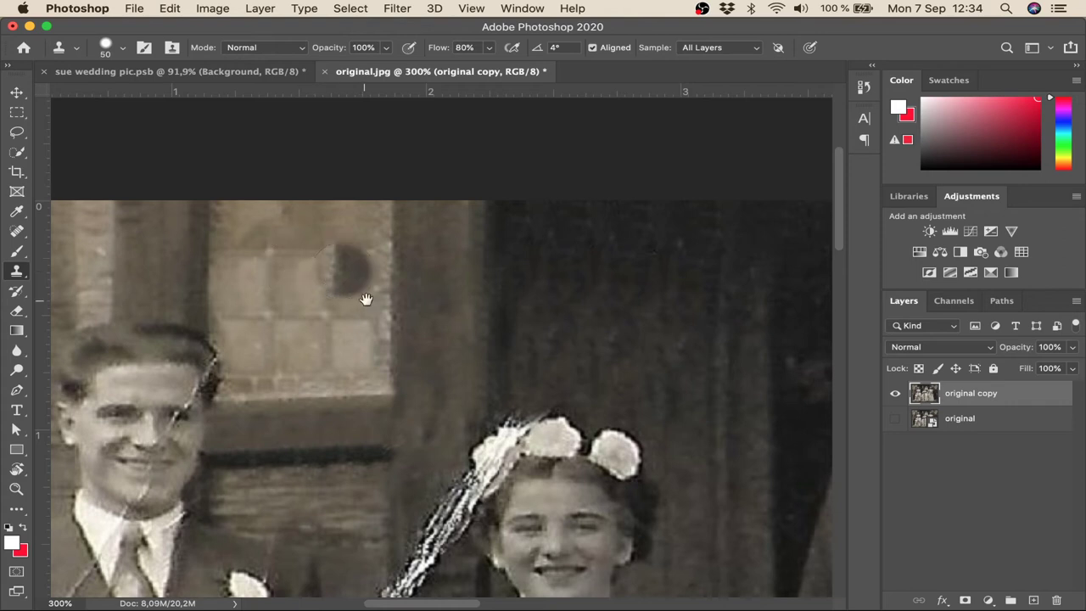
Clone the wooden post over the wide tear beside the bridesmaid's head, from the flowers to below her chin level.
left_click_drag(393, 424, 408, 196)
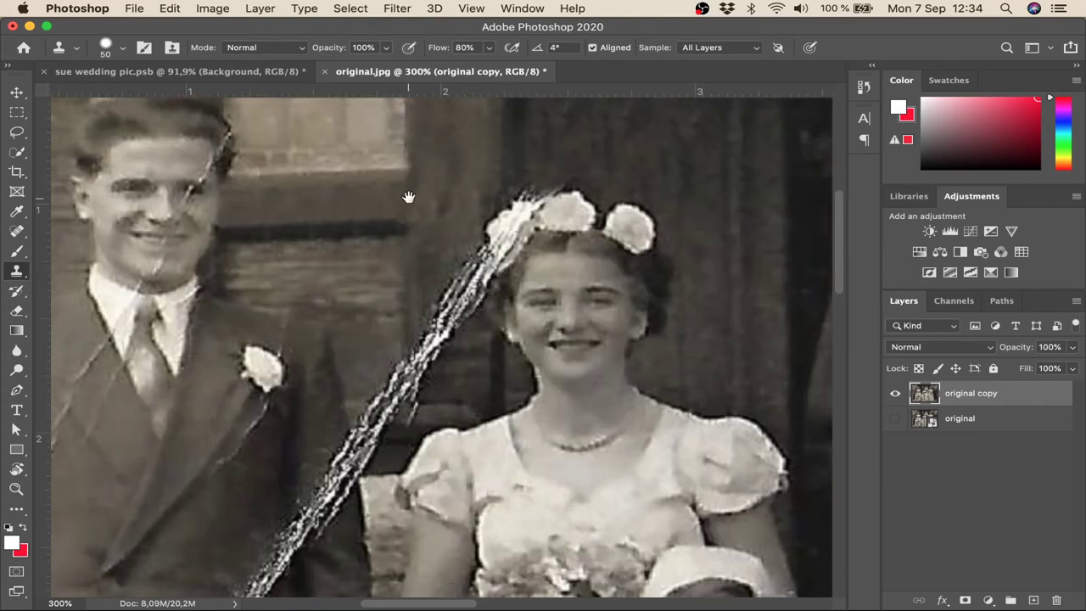
left_click_drag(509, 217, 488, 295)
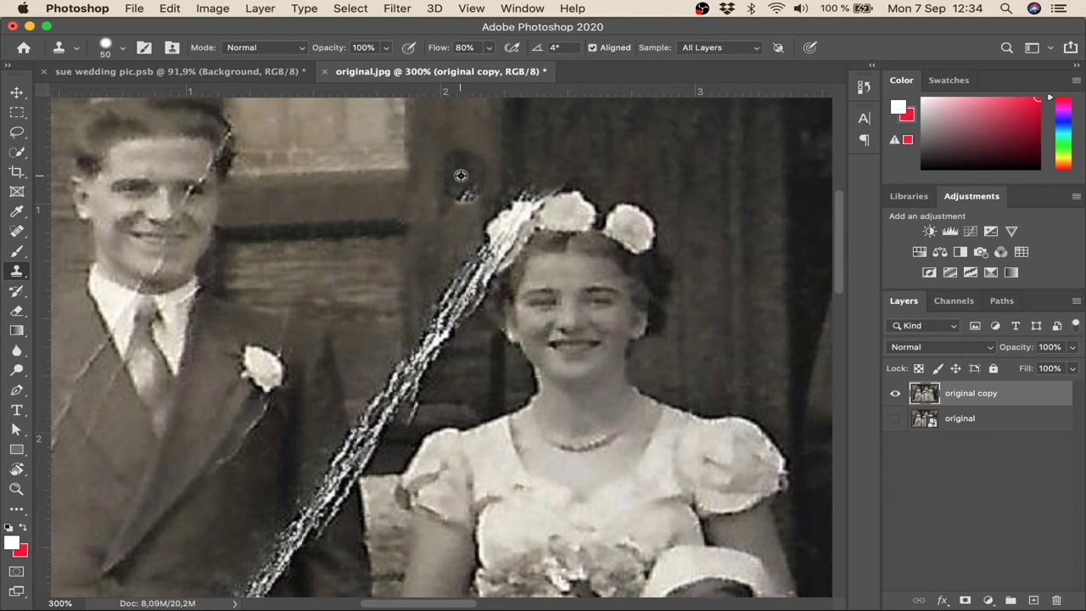
left_click(458, 126, "alt")
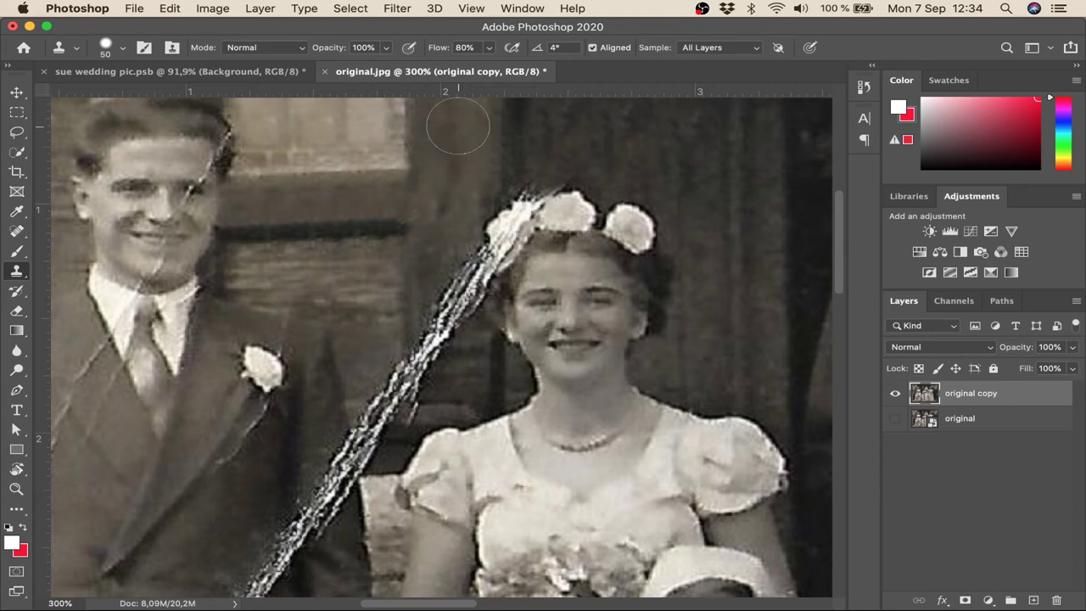
left_click(447, 277)
mouse_move(447, 277)
left_mouse_down()
mouse_move(442, 352)
mouse_move(443, 320)
mouse_move(444, 349)
left_mouse_up()
left_click_drag(451, 312, 452, 248)
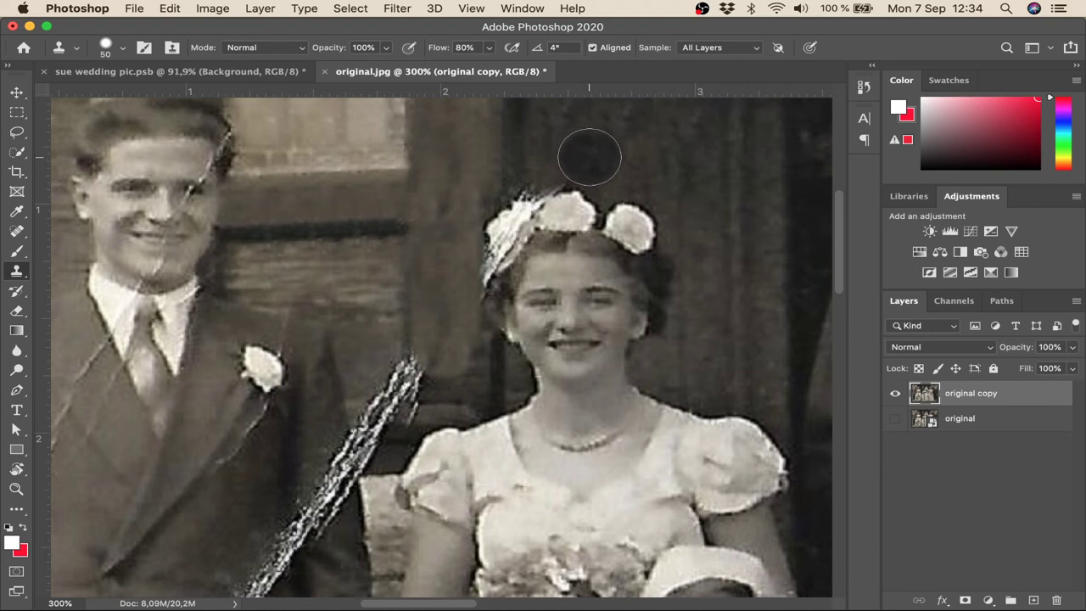
Clone the dark background over the torn white fringes above and outside the bridesmaid's leftmost hair flower.
key("z")
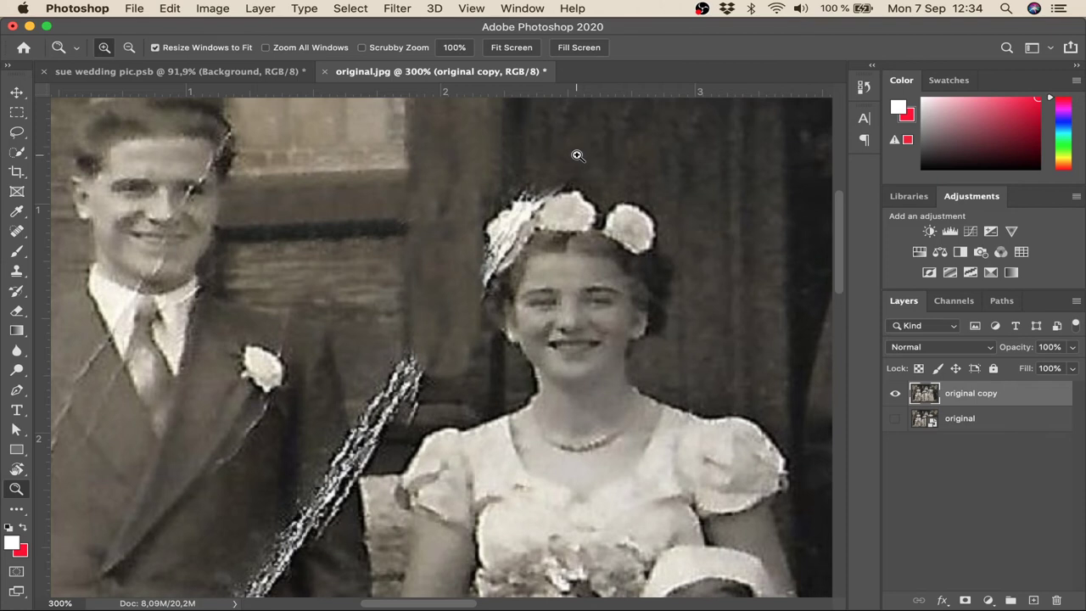
key("s")
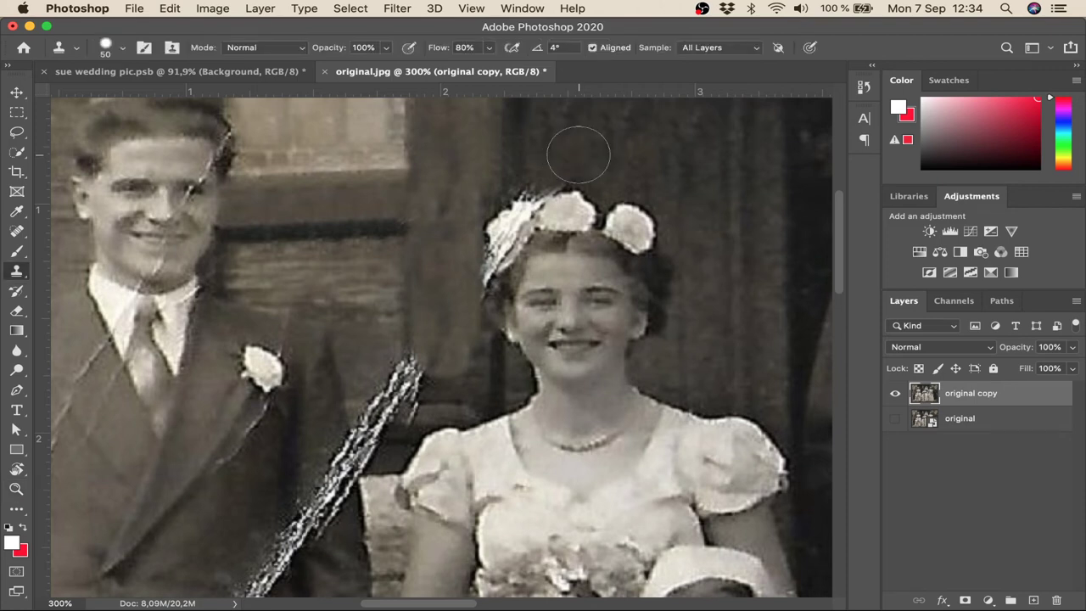
left_click(550, 164)
left_click(542, 165)
left_click(542, 165)
left_click(538, 167)
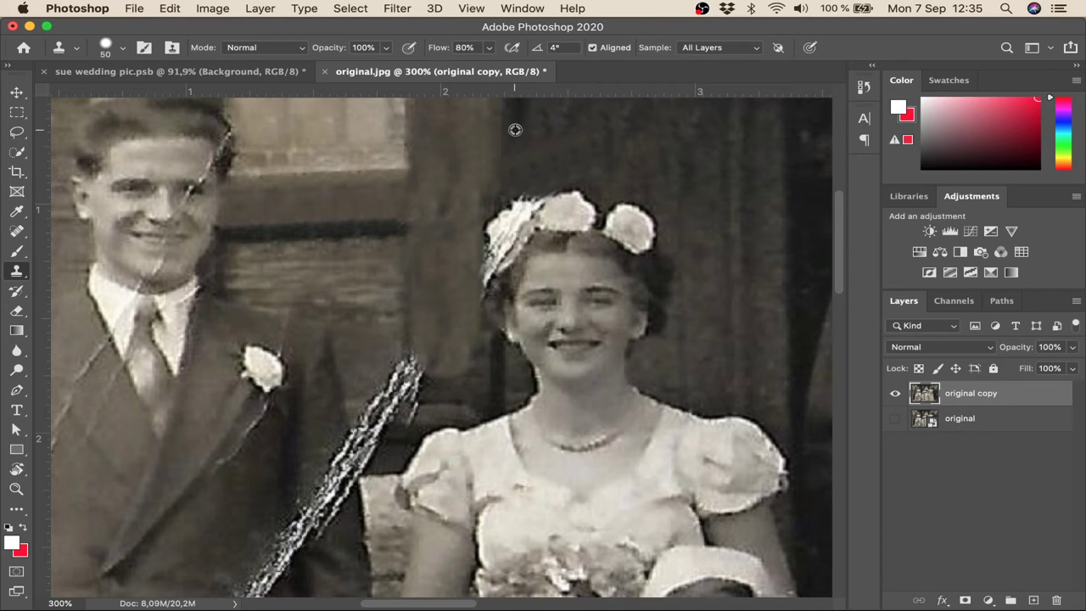
left_click(515, 130, "alt")
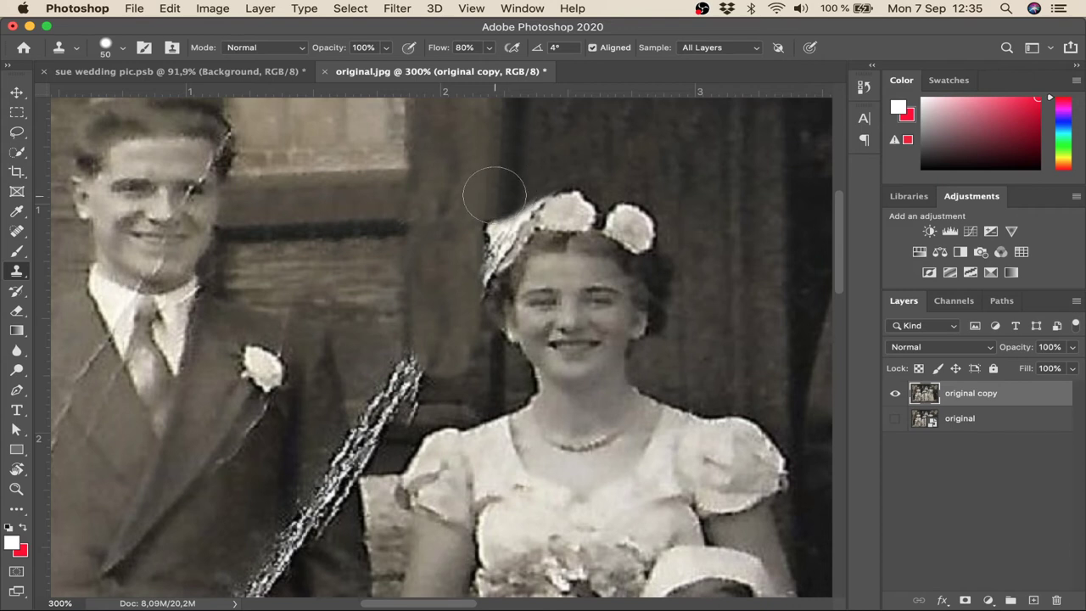
left_click(494, 194)
left_click(484, 203)
mouse_move(477, 214)
left_mouse_down()
mouse_move(483, 182)
mouse_move(461, 244)
left_mouse_up()
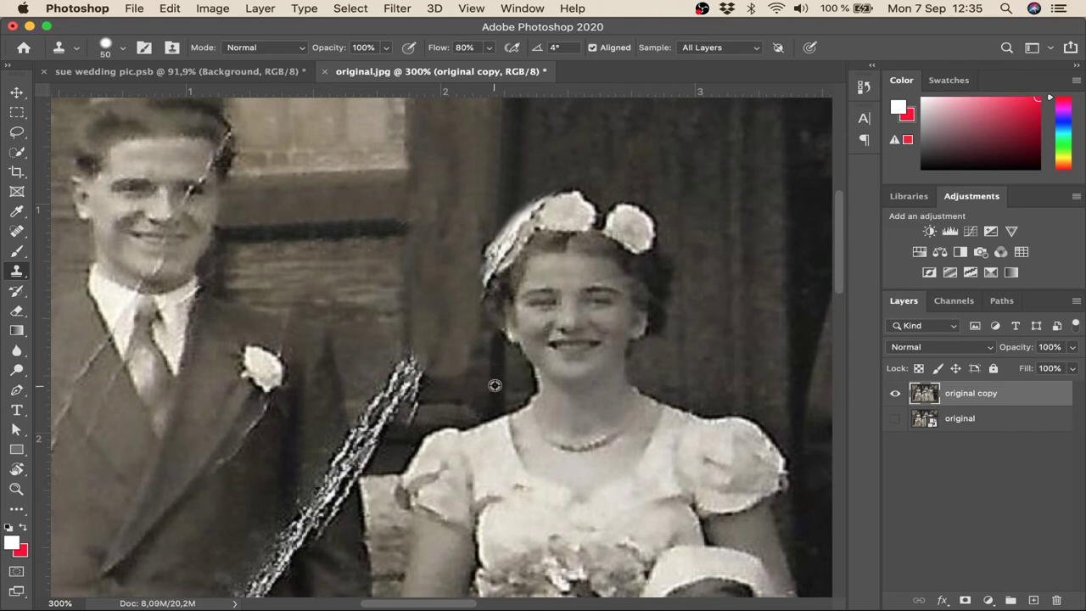
Reduce the Clone Stamp brush to 25 px and clone the dark post edge upward beside the bridesmaid's jaw.
key("bracketleft")
key("bracketleft")
key("bracketleft")
left_click(497, 381, "alt")
left_click(494, 345)
Set the Clone Stamp brush to 30 px and clone the dark post over the torn leftmost hair flower beside the bridesmaid's head.
left_click(500, 191, "alt")
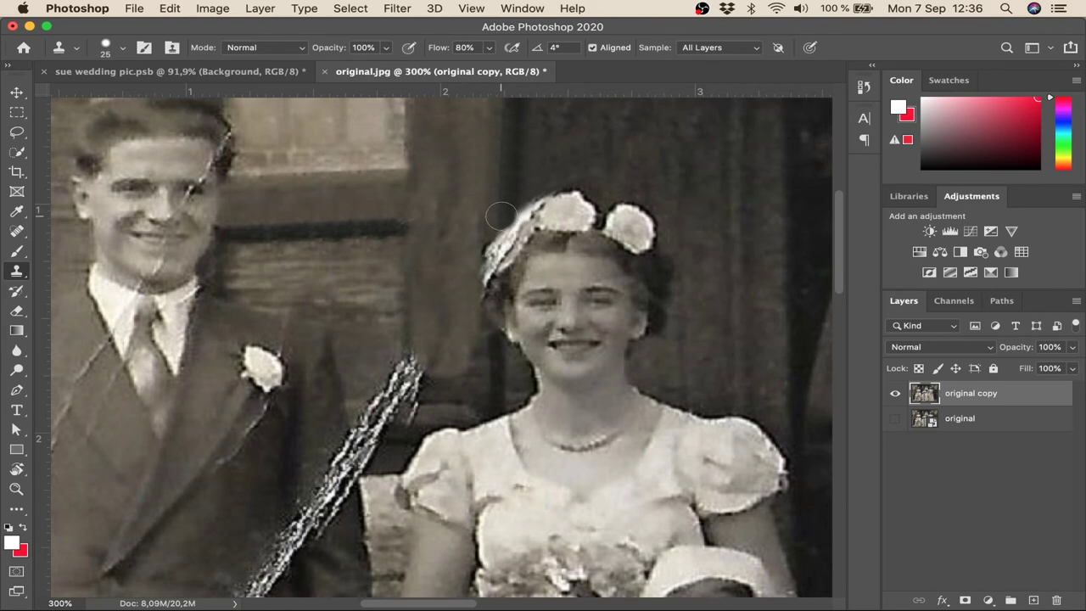
key("bracketright")
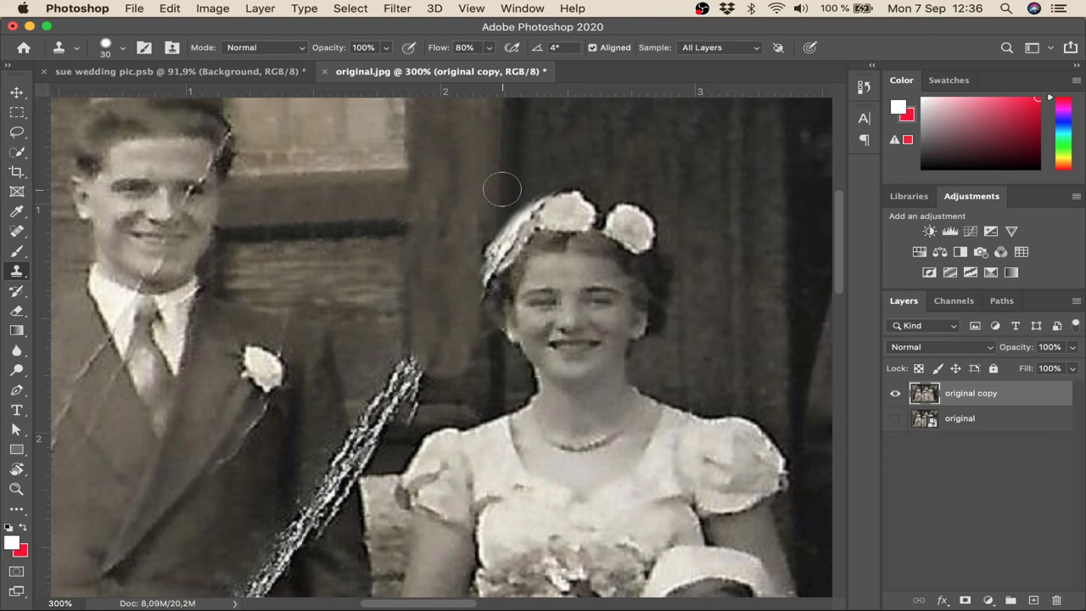
left_click(496, 237)
left_click(494, 245)
left_click(493, 255)
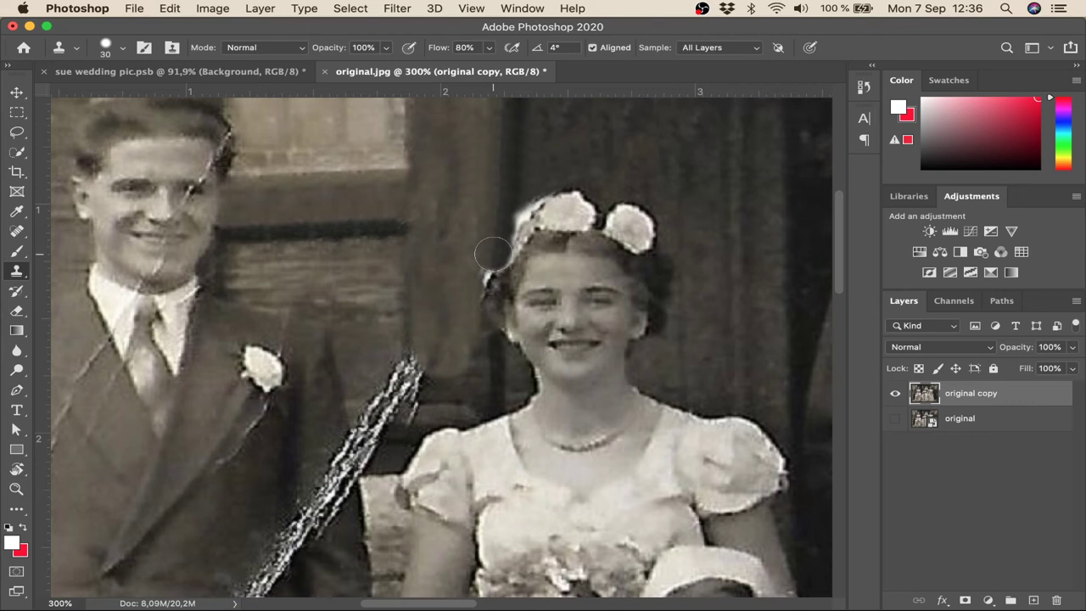
left_click(493, 259)
mouse_move(487, 261)
left_mouse_down()
mouse_move(484, 251)
mouse_move(468, 279)
mouse_move(458, 254)
mouse_move(500, 162)
mouse_move(509, 208)
left_mouse_up()
Clone the dark background over the white tear remnants along the outer edge of the bridesmaid's middle hair flower.
left_click(508, 189, "alt")
left_click(514, 191, "alt")
mouse_move(510, 212)
left_mouse_down()
mouse_move(496, 252)
mouse_move(507, 233)
mouse_move(474, 205)
left_mouse_up()
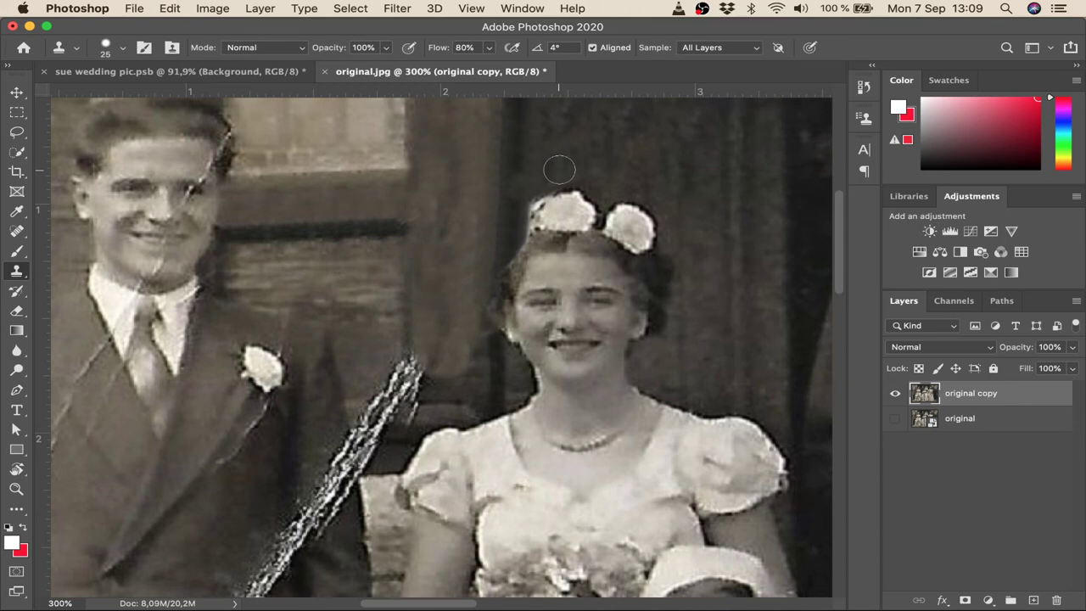
Quick-select the bridesmaid's intact rightmost hair flower, output it through Select and Mask to a new layer, and show the original copy layer again.
left_click(17, 152)
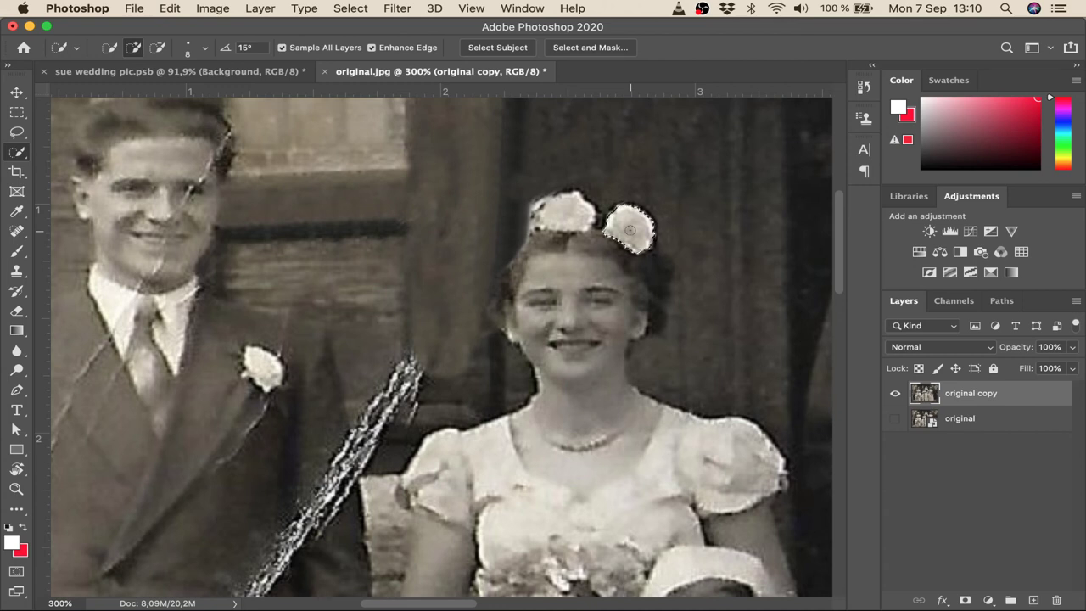
left_click(594, 47)
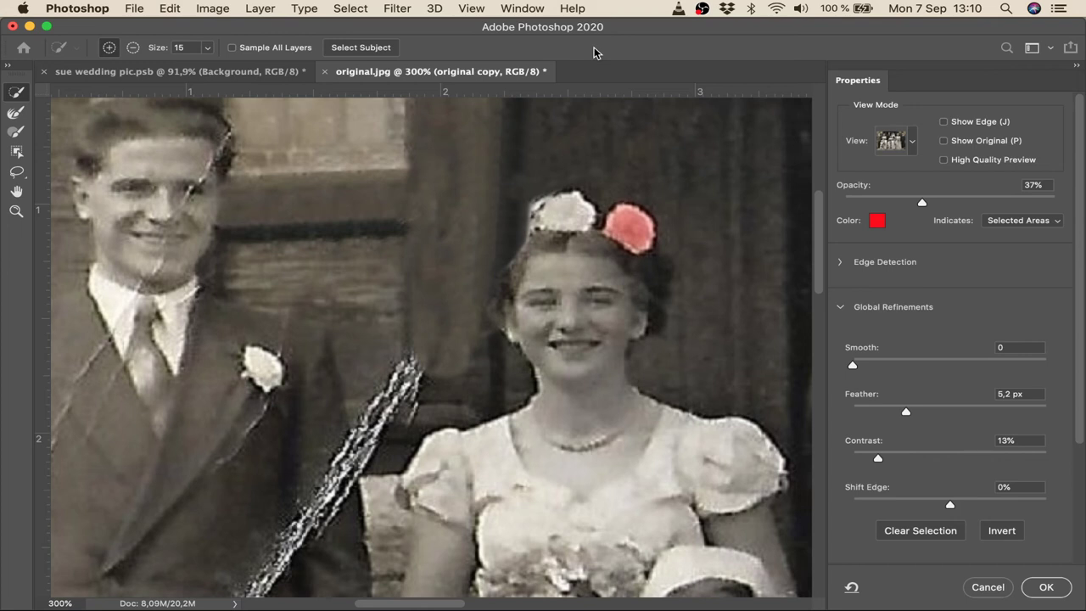
left_click(1046, 586)
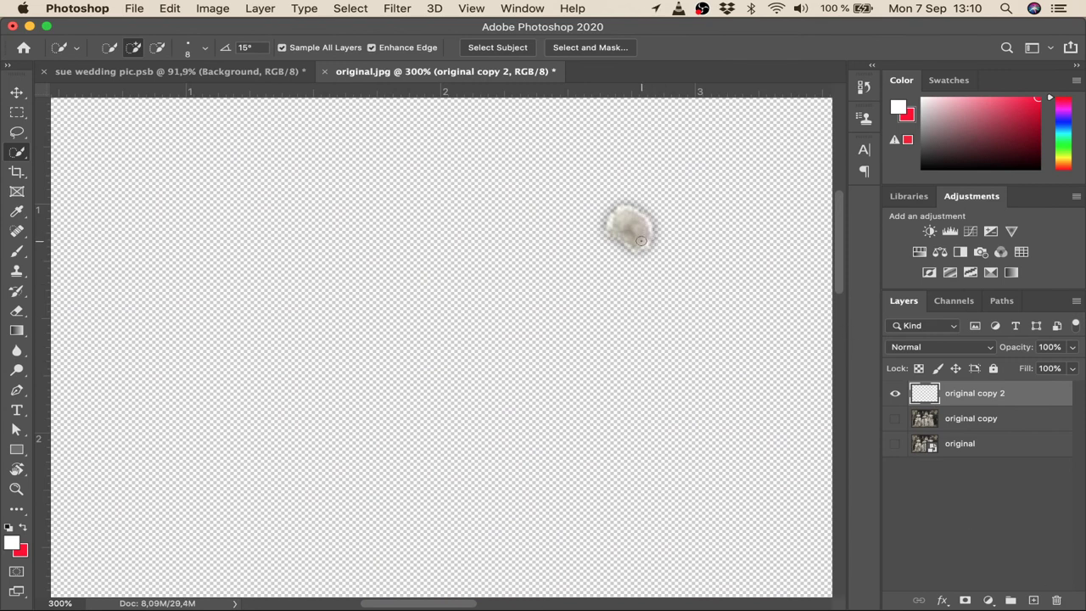
left_click(895, 419)
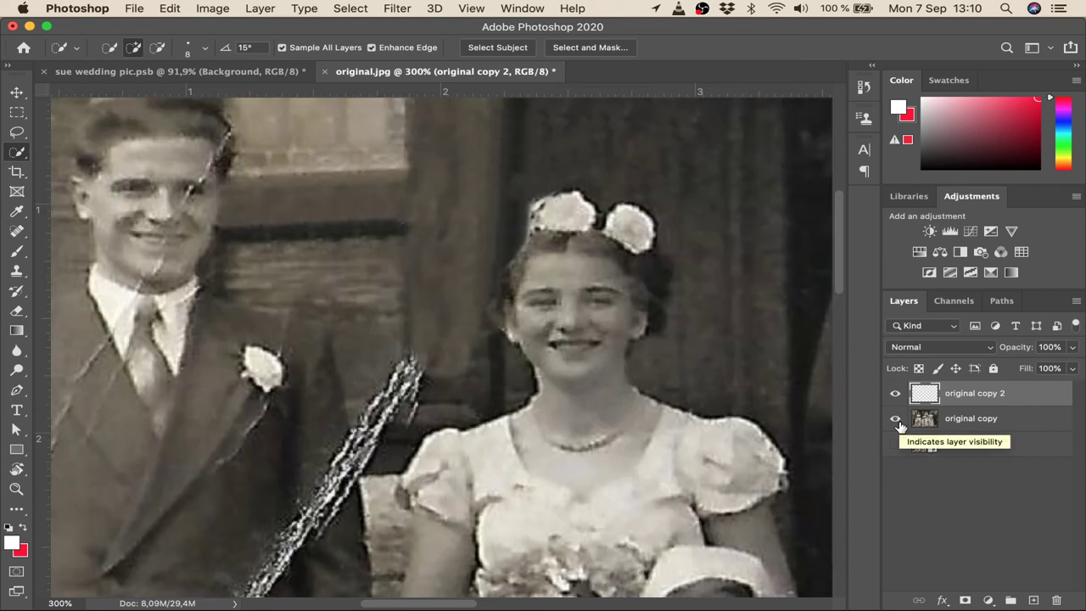
left_click(895, 419)
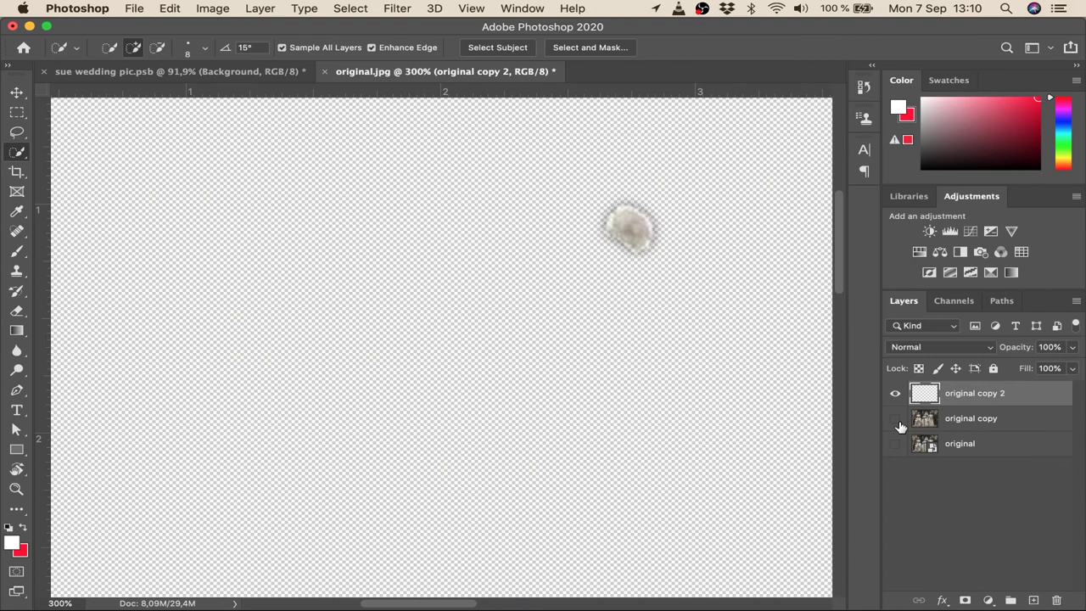
left_click(895, 419)
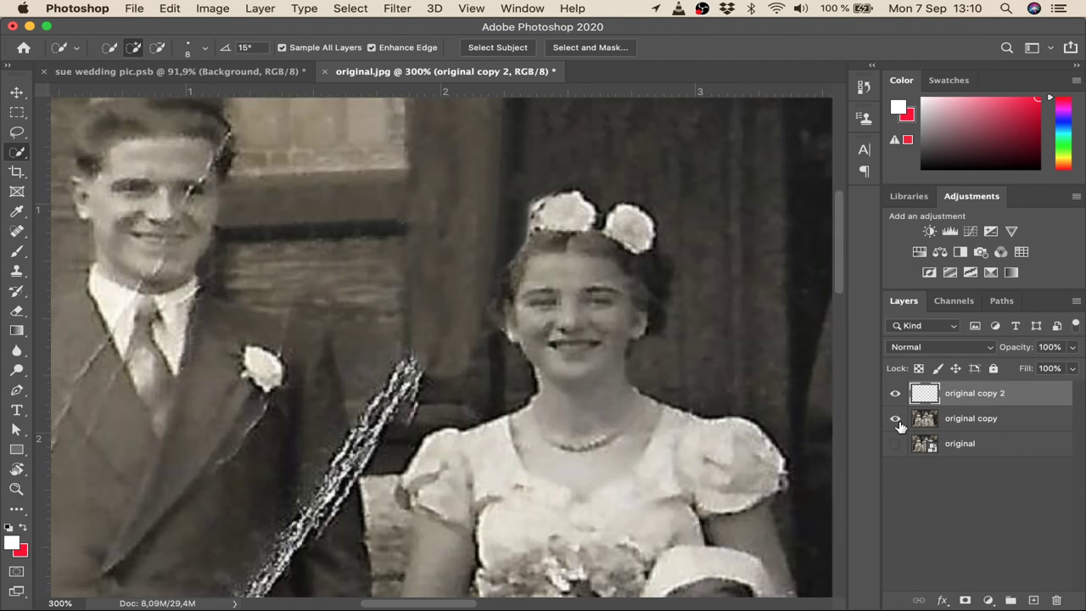
Move the copied flower to the outer side of the bridesmaid's middle hair flower and flip it horizontally.
left_click(16, 92)
left_click_drag(629, 231, 486, 240)
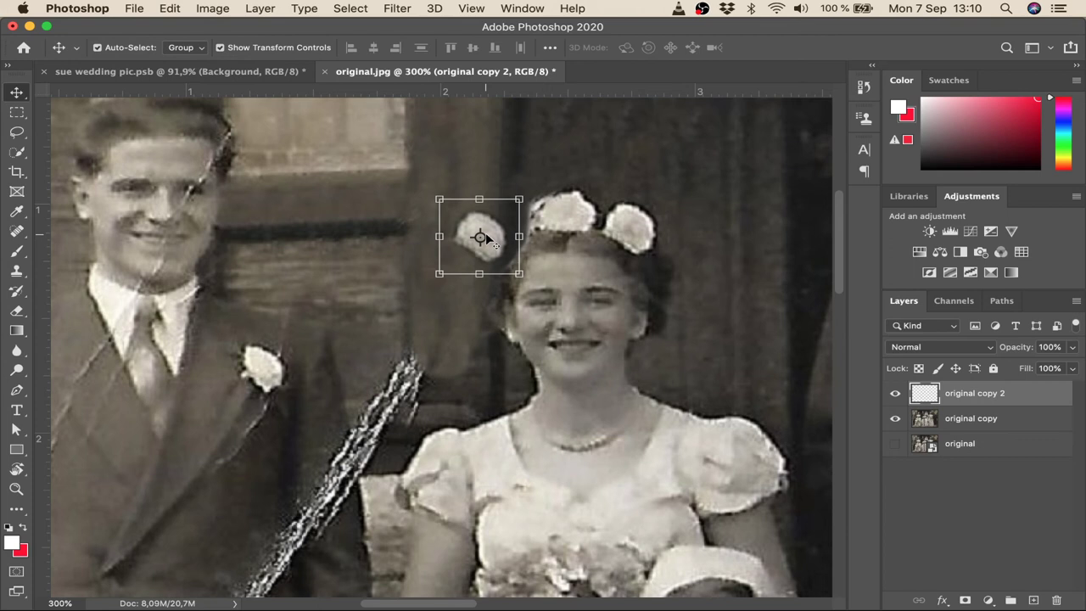
left_click(170, 10)
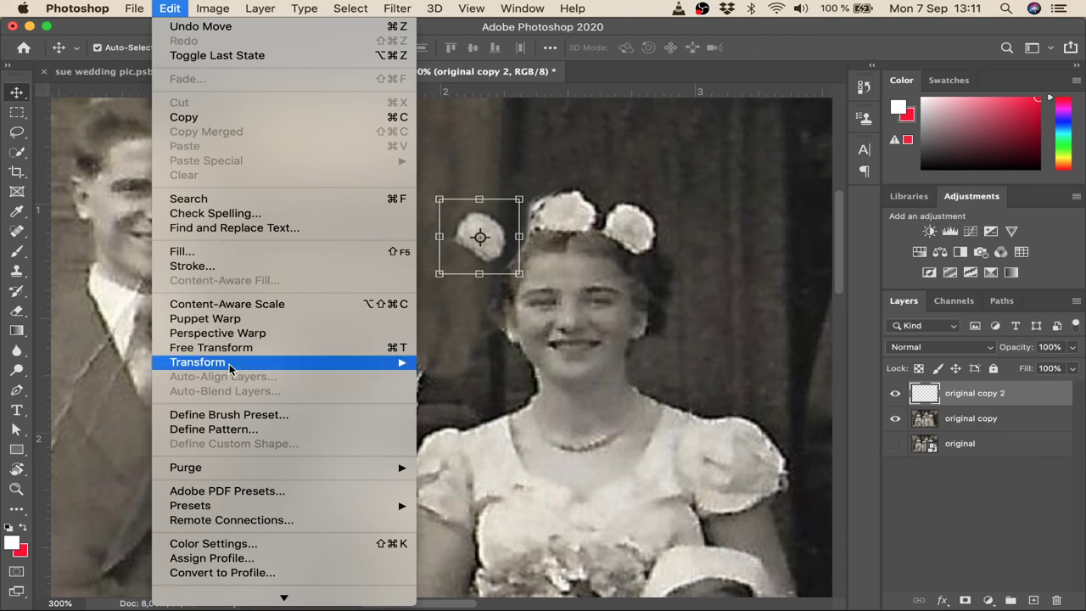
mouse_move(366, 362)
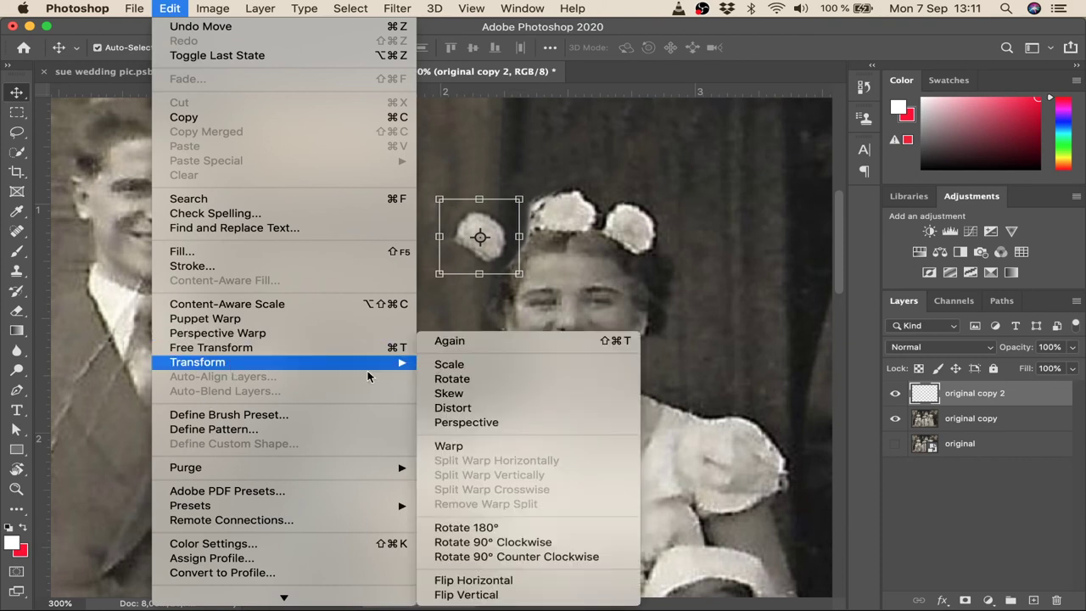
left_click(497, 581)
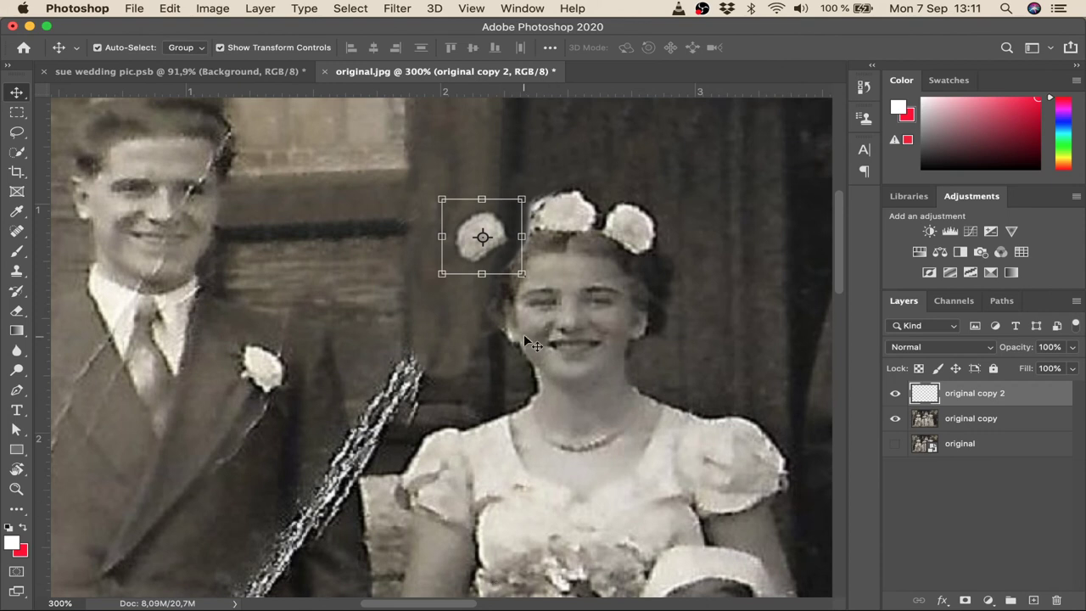
Place the copied flower against the bridesmaid's hair and rotate it about -27 degrees, then nudge it slightly upward.
left_click(482, 243)
mouse_move(482, 244)
left_mouse_down()
mouse_move(513, 242)
mouse_move(478, 243)
mouse_move(486, 254)
left_mouse_up()
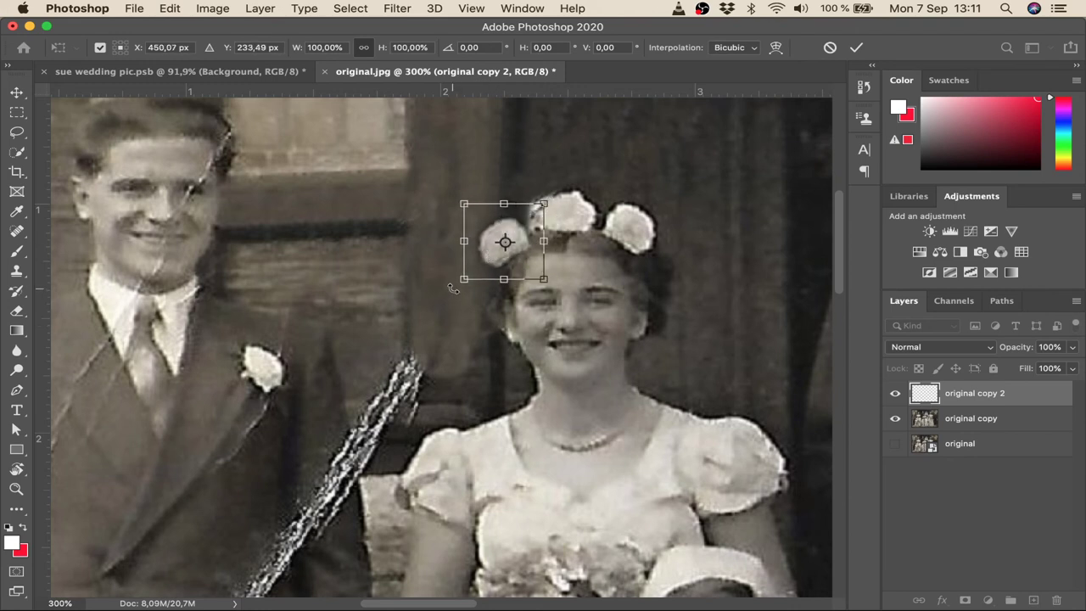
left_click_drag(455, 288, 487, 290)
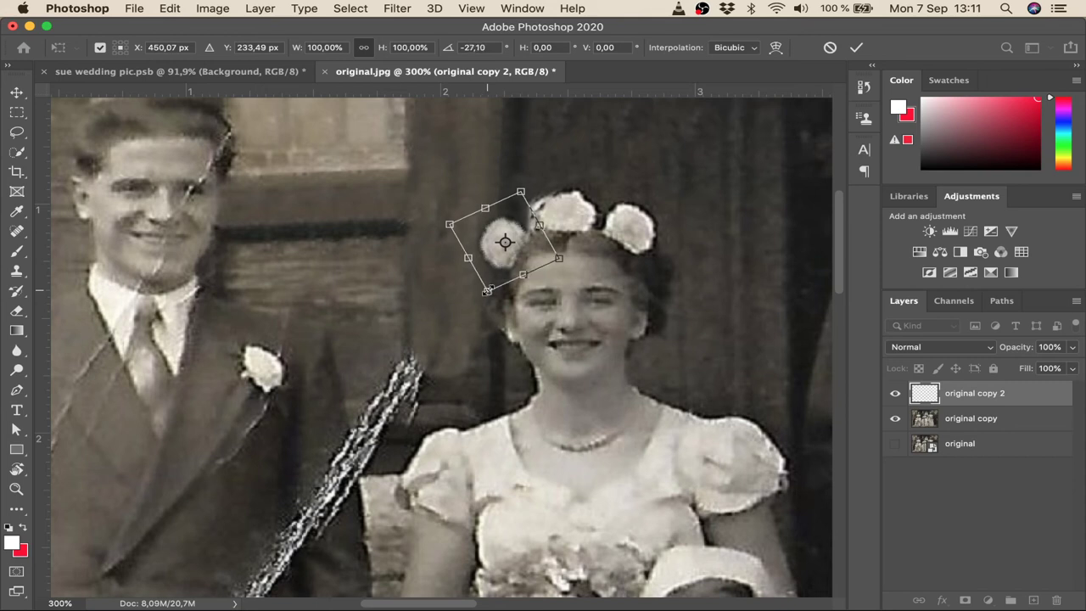
left_click(17, 92)
left_click_drag(499, 228, 504, 234)
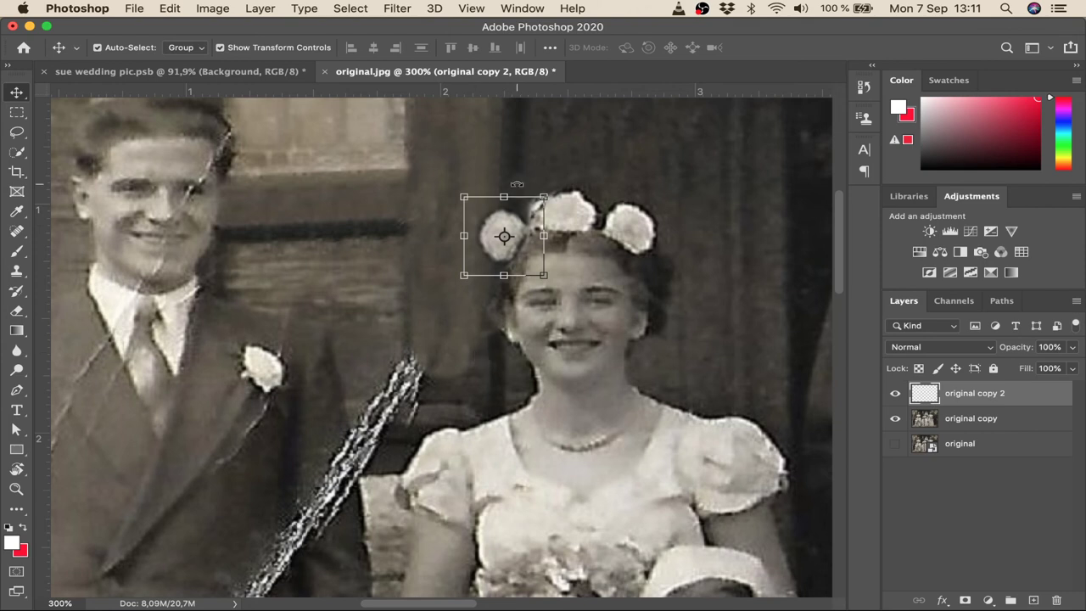
Scale the copied flower down in steps, ending the last transform at 88.71% with a 4.54 degree rotation.
left_click_drag(503, 197, 503, 204)
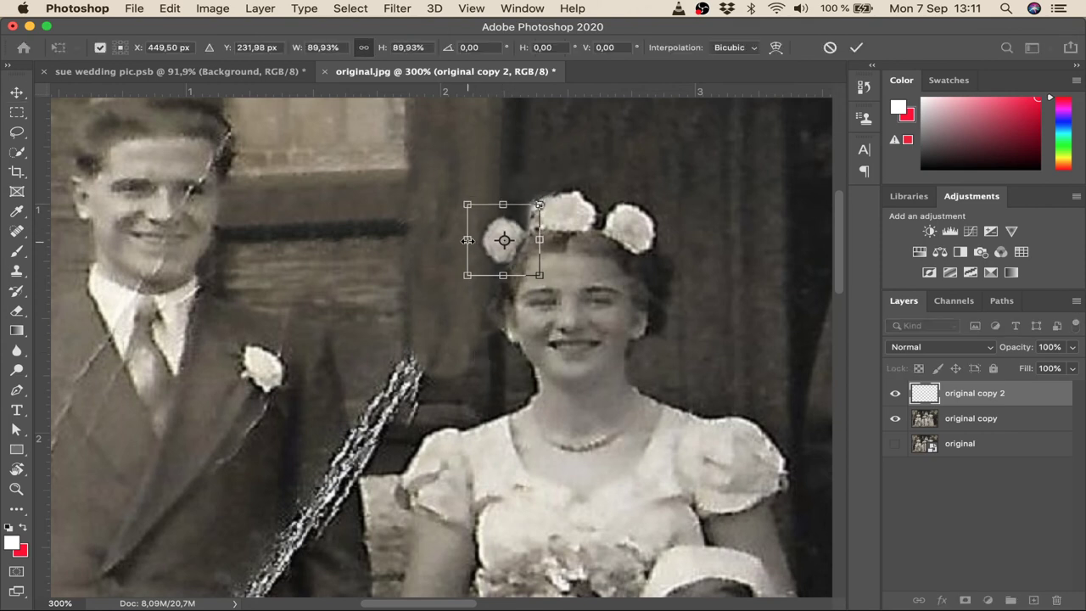
left_click_drag(467, 241, 506, 234)
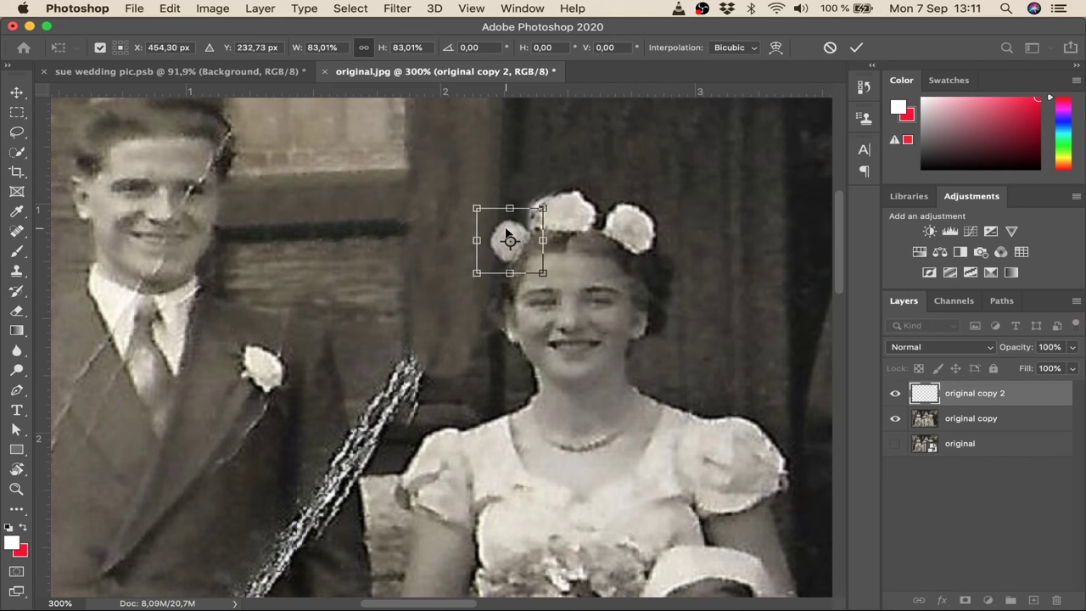
left_click_drag(471, 285, 466, 285)
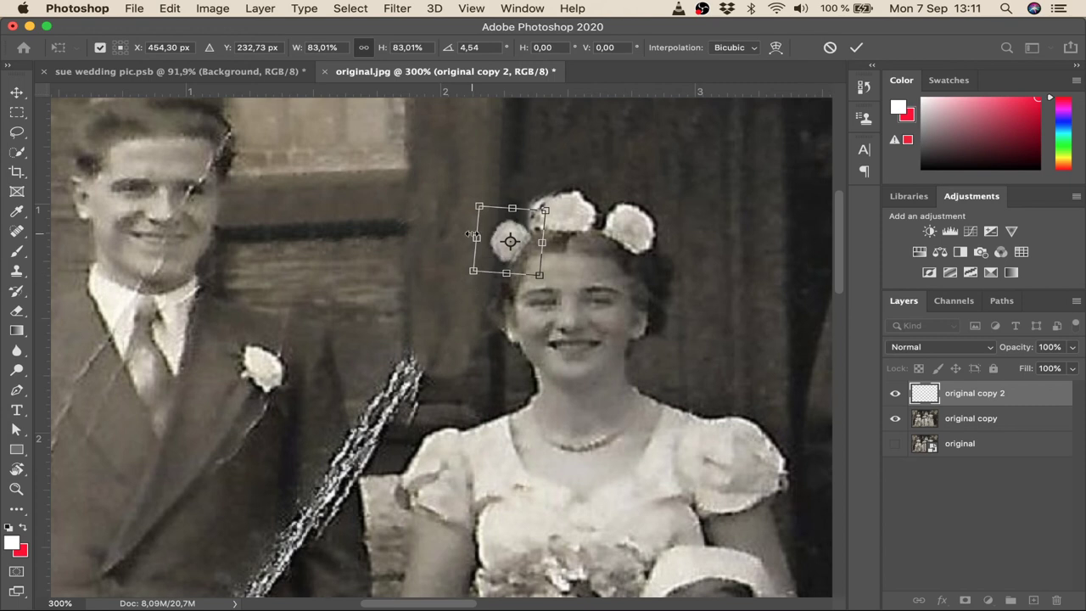
left_click_drag(477, 241, 470, 239)
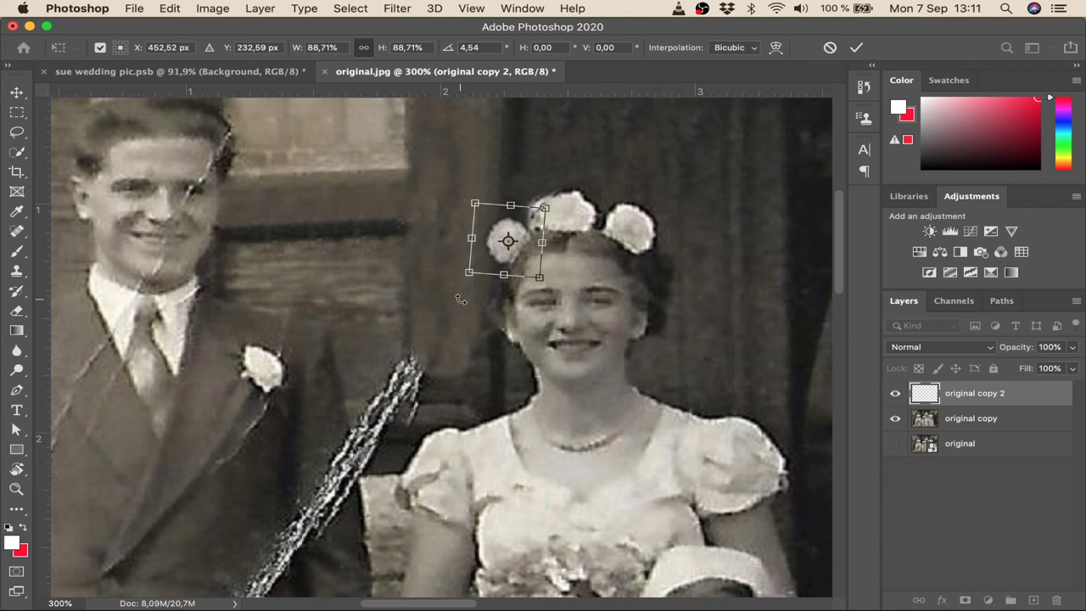
key("Return")
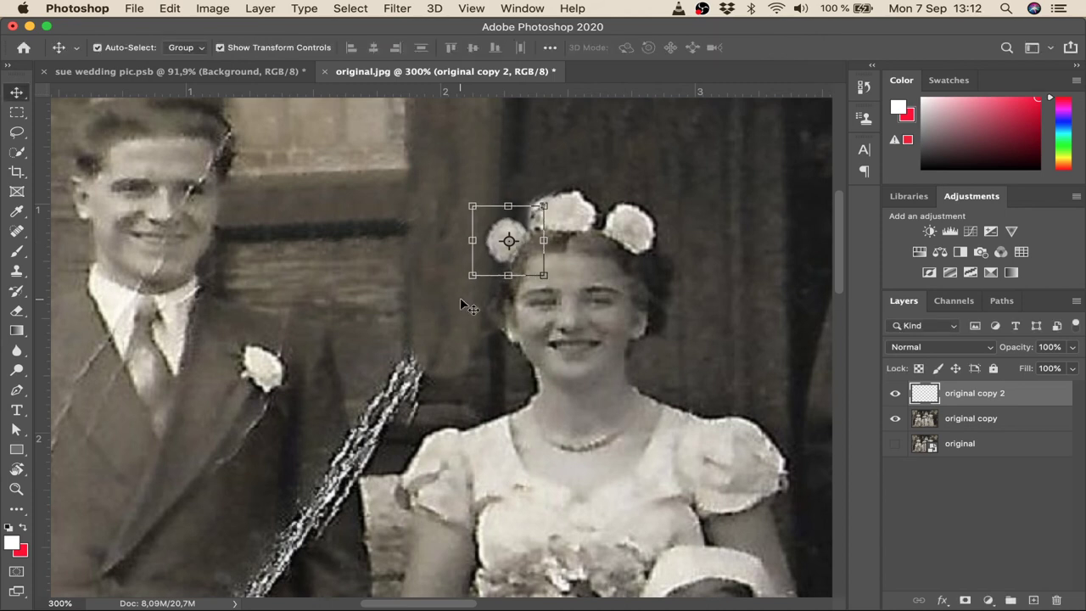
On the original copy layer, clone clean hair and skin over the thin tear crossing the man's face from hairline to chin.
left_click(724, 171)
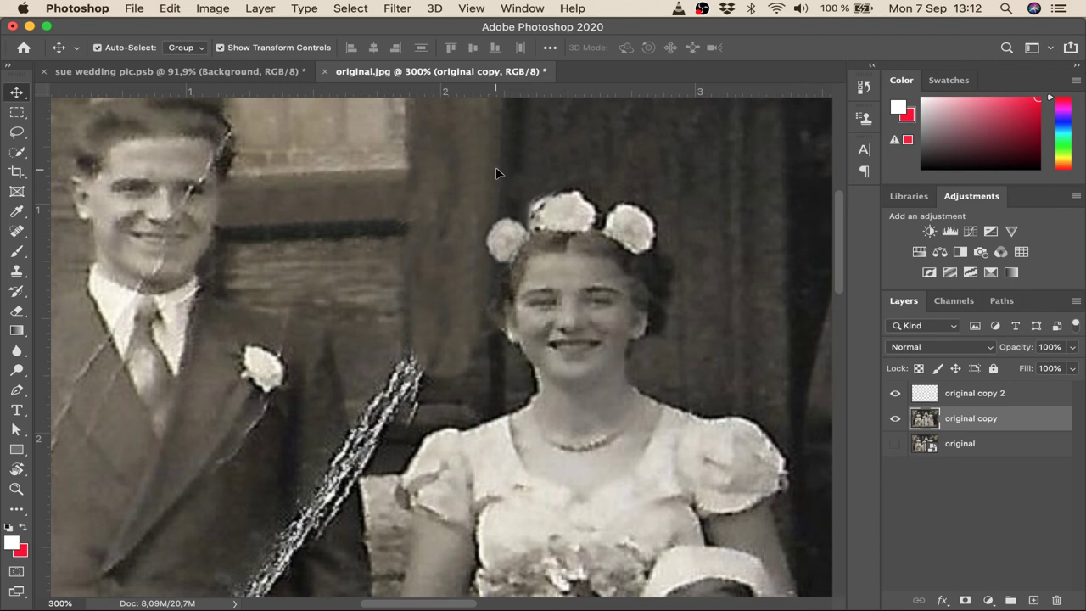
left_click_drag(492, 174, 678, 208)
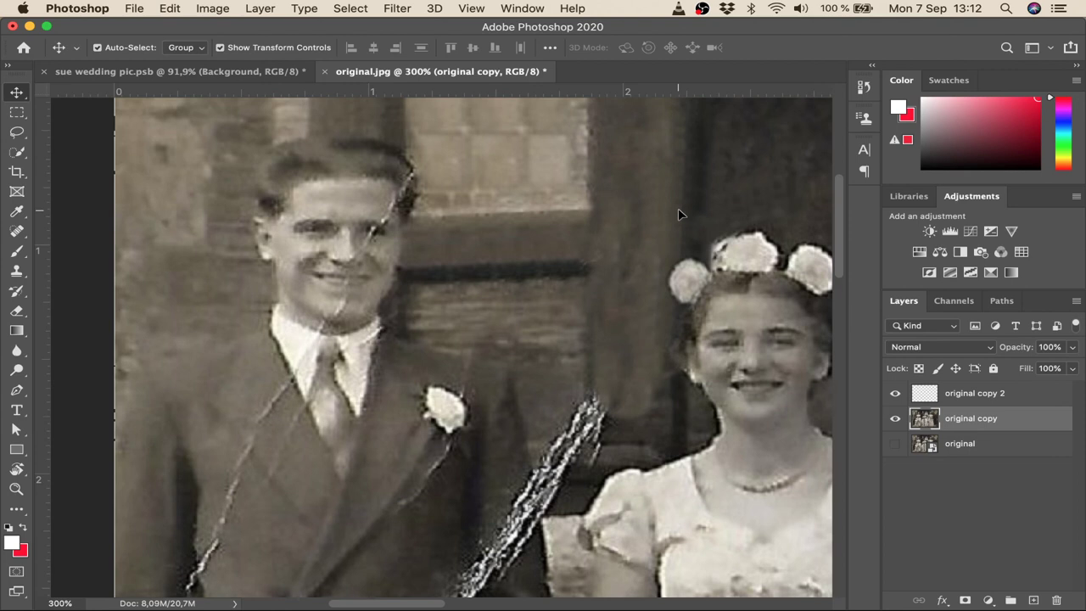
key("s")
mouse_move(411, 174)
left_mouse_down()
mouse_move(404, 201)
mouse_move(382, 218)
left_mouse_up()
left_click_drag(349, 270, 504, 301)
left_click(504, 304, "super")
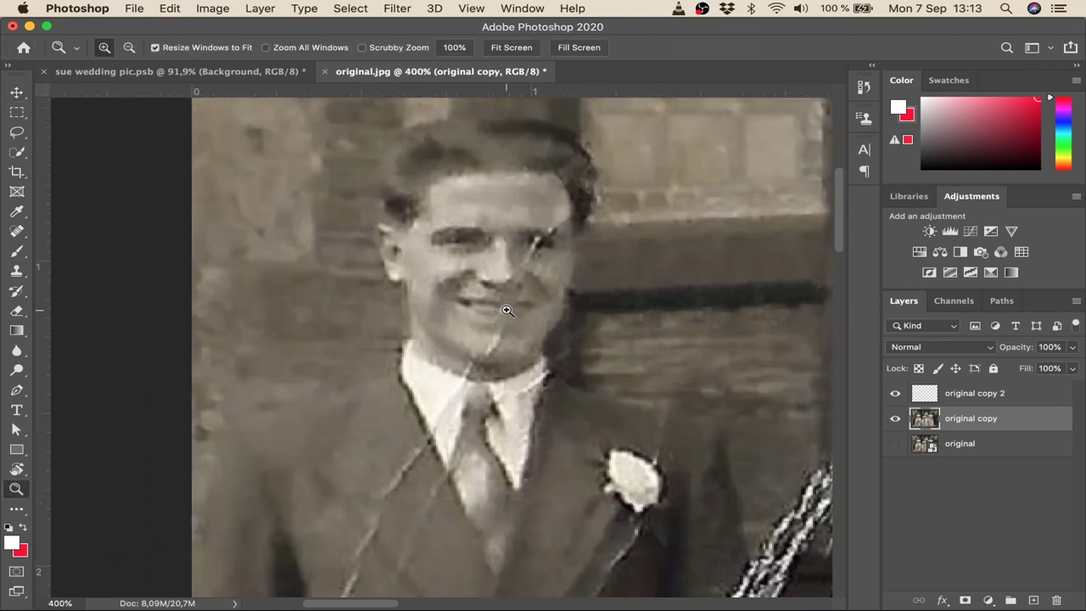
left_click(503, 304, "super")
key("bracketright")
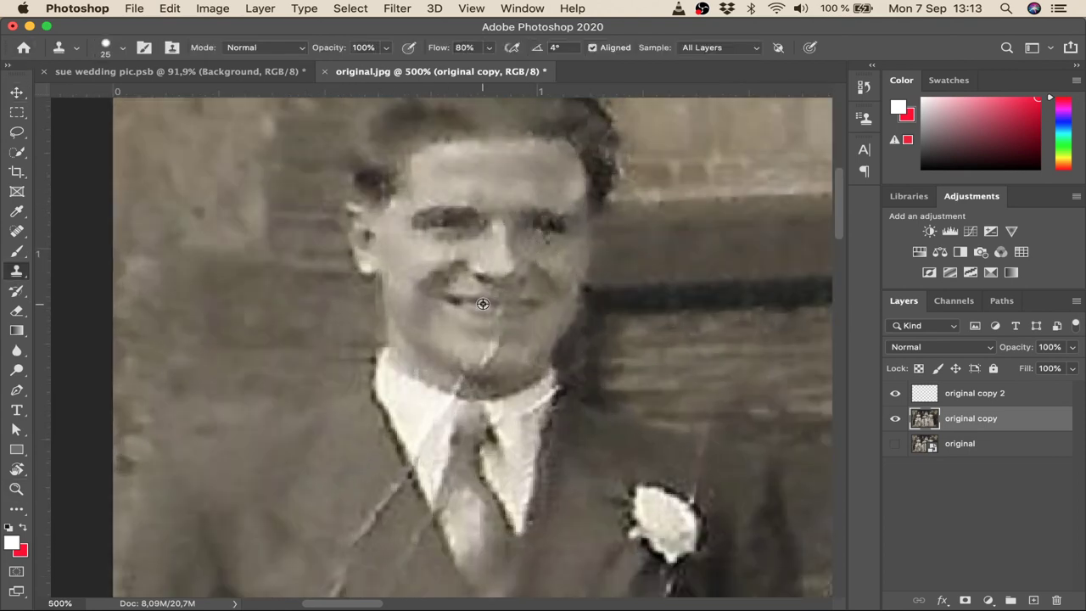
key("bracketright")
key("bracketright")
key("bracketright")
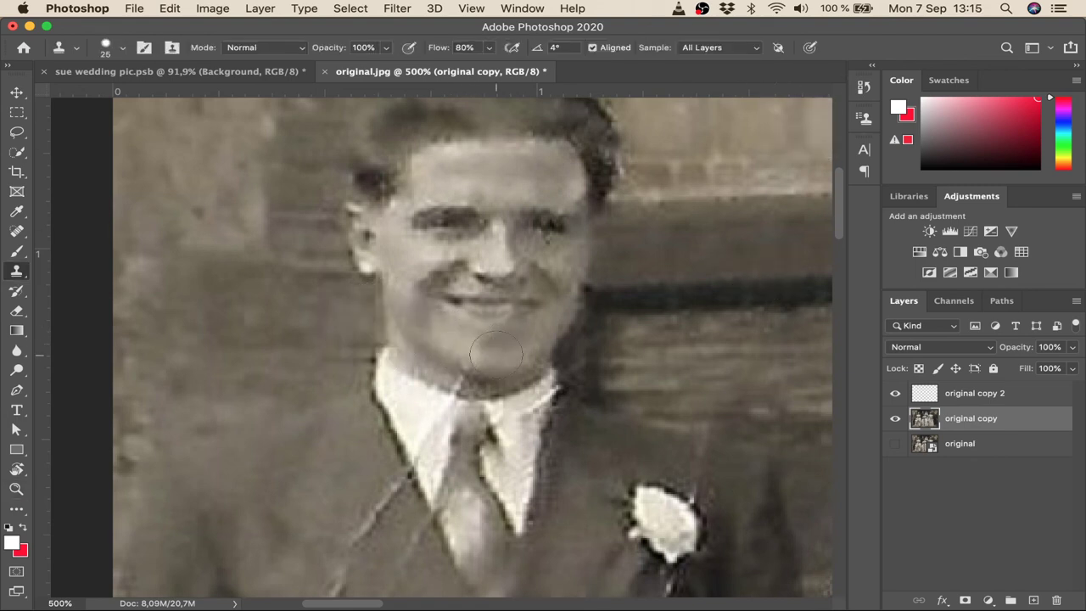
Reduce the Clone Stamp brush to 20 px and clone over the thin tears on the man's collar and upper jacket front.
key("bracketleft")
left_click_drag(407, 479, 355, 539)
left_click(656, 153, "alt")
left_click(585, 340, "alt")
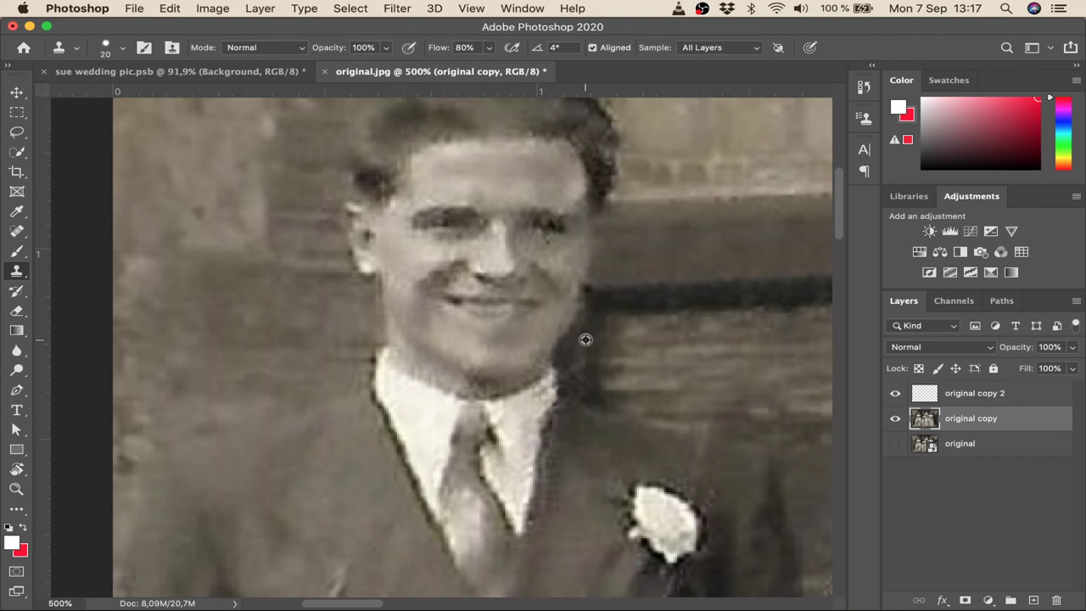
Clone clean jacket fabric over the rest of the thin tear running down the man's jacket toward his sleeve.
scroll(415, 251, "down", 5)
left_click(416, 251, "alt")
left_click_drag(432, 268, 406, 367)
mouse_move(386, 403)
left_mouse_down()
mouse_move(324, 483)
mouse_move(331, 536)
left_mouse_up()
mouse_move(330, 565)
left_mouse_down()
mouse_move(456, 301)
mouse_move(425, 338)
left_mouse_up()
Enlarge the Clone Stamp brush to 40 px and clone over the low end of the wide tear around the man's trousers.
scroll(534, 223, "down", 10)
key("bracketright")
key("bracketright")
key("bracketright")
key("bracketright")
left_click(484, 407, "alt")
left_click_drag(456, 276, 471, 140)
scroll(472, 424, "up", 3)
left_click(472, 424, "alt")
left_click_drag(463, 339, 471, 227)
mouse_move(382, 402)
left_mouse_down()
mouse_move(383, 200)
mouse_move(421, 189)
left_mouse_up()
Clone jacket and trouser fabric over the wide tear crossing the hem and lower part of the man's jacket.
scroll(446, 303, "up", 5)
left_click_drag(477, 497, 472, 375)
left_click(597, 526, "alt")
mouse_move(539, 404)
left_mouse_down()
mouse_move(526, 351)
mouse_move(631, 284)
left_mouse_up()
left_click(741, 240, "alt")
left_click_drag(641, 239, 552, 308)
mouse_move(662, 182)
left_mouse_down()
mouse_move(562, 206)
mouse_move(585, 176)
mouse_move(641, 386)
left_mouse_up()
left_click_drag(549, 309, 506, 389)
left_click(737, 341, "alt")
mouse_move(660, 325)
left_mouse_down()
mouse_move(602, 254)
mouse_move(654, 209)
left_mouse_up()
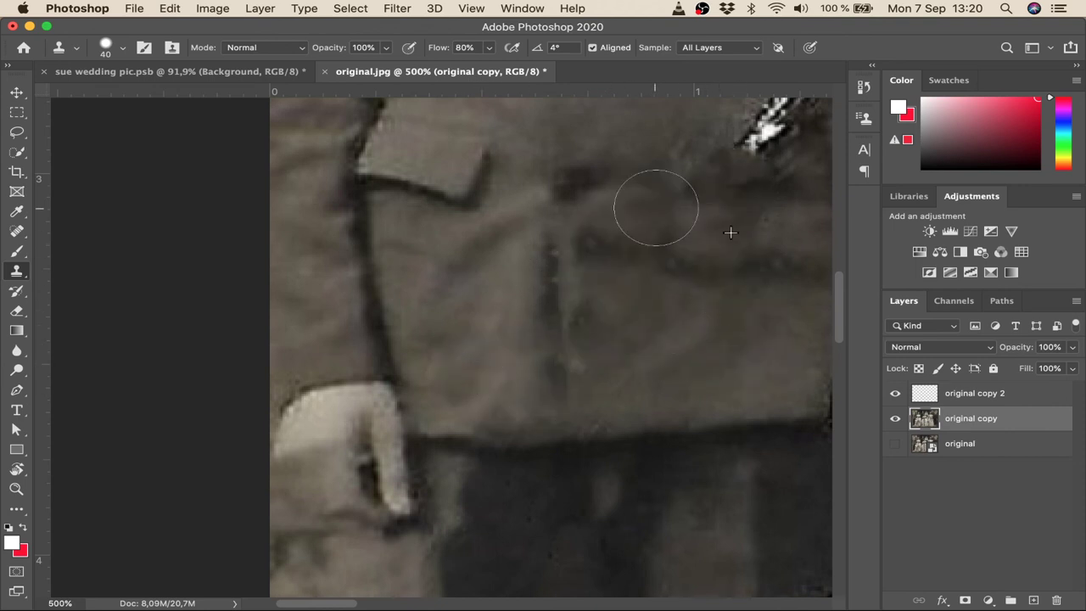
Clone dark jacket fabric over the wide tear running up the man's jacket front and sleeve toward the bridesmaid.
left_click_drag(714, 145, 407, 327)
left_click_drag(424, 305, 574, 236)
left_click_drag(563, 145, 583, 140)
mouse_move(623, 181)
left_mouse_down()
mouse_move(611, 327)
mouse_move(592, 147)
left_mouse_up()
left_click_drag(592, 161, 588, 365)
mouse_move(587, 399)
left_mouse_down()
mouse_move(611, 444)
mouse_move(598, 409)
left_mouse_up()
left_click_drag(406, 403, 490, 308)
mouse_move(669, 256)
left_mouse_down()
mouse_move(633, 367)
mouse_move(659, 375)
left_mouse_up()
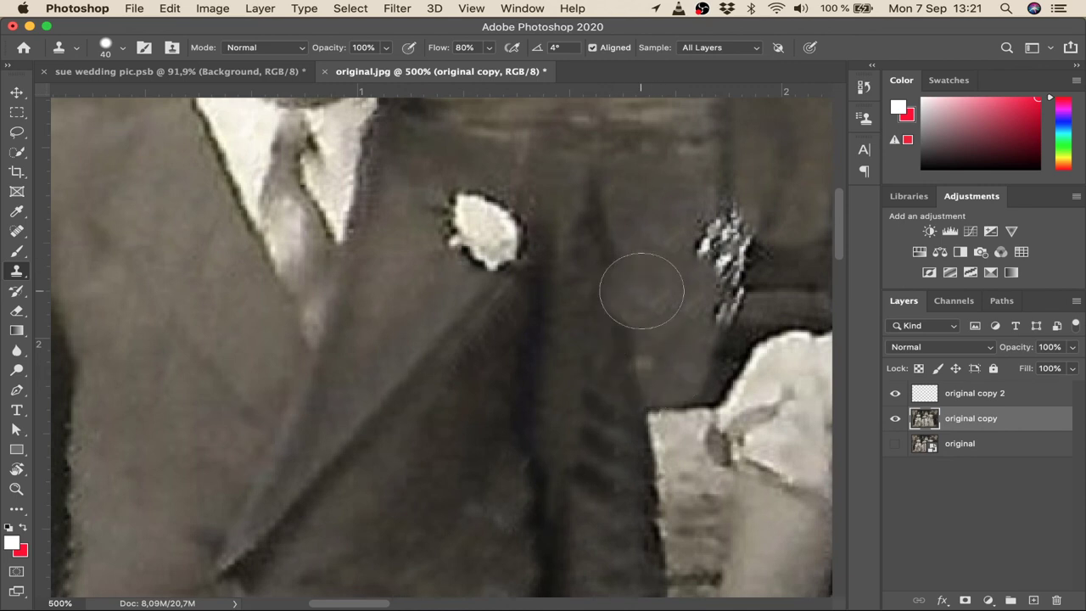
Clone the dark background over the last white tear fragments between the man's arm and the bridesmaid's puffed sleeve.
left_click_drag(709, 235, 709, 305)
left_click_drag(709, 312, 440, 351)
left_click(463, 130, "alt")
mouse_move(462, 258)
left_mouse_down()
mouse_move(539, 219)
mouse_move(551, 326)
left_mouse_up()
left_click(396, 117, "alt")
left_click_drag(375, 190, 403, 407)
Compare the whole restored photo with the torn original by toggling the visibility of the retouched layers.
key("z")
key("super+0")
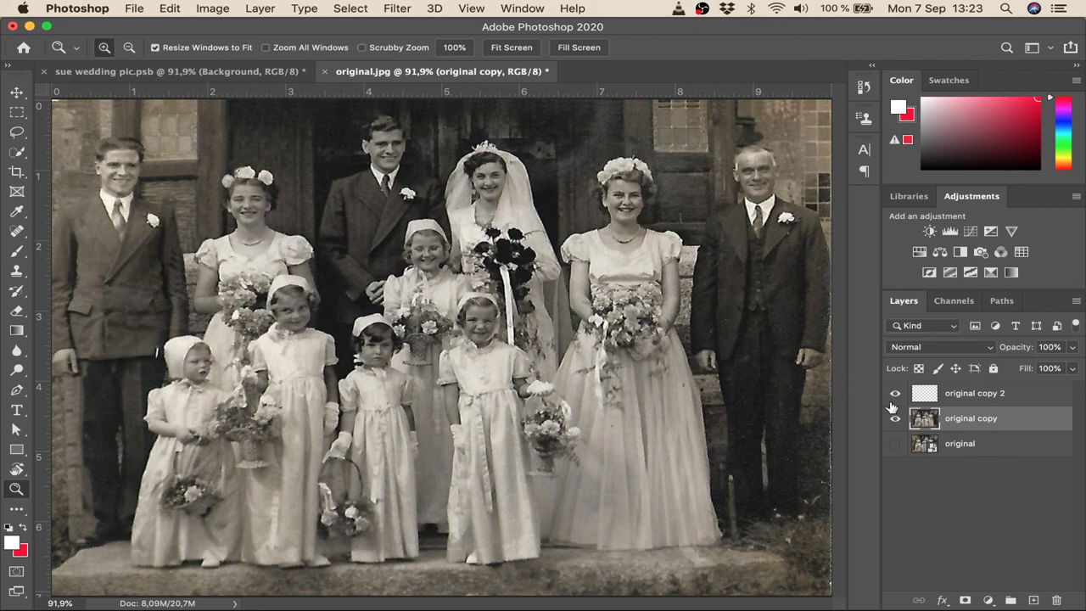
left_click_drag(895, 399, 895, 447)
left_click(895, 445)
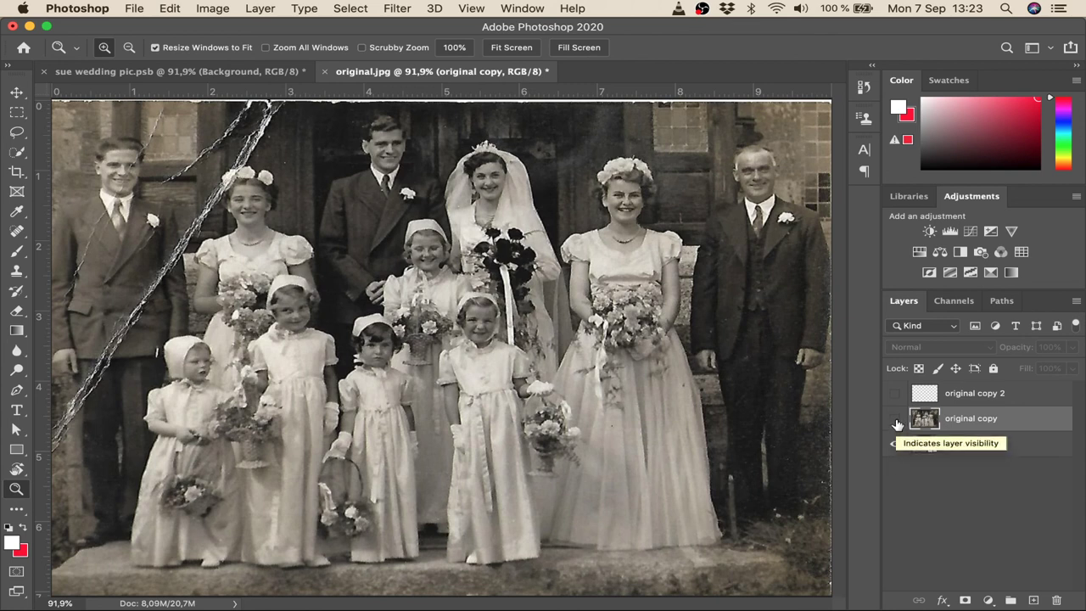
left_click(895, 420)
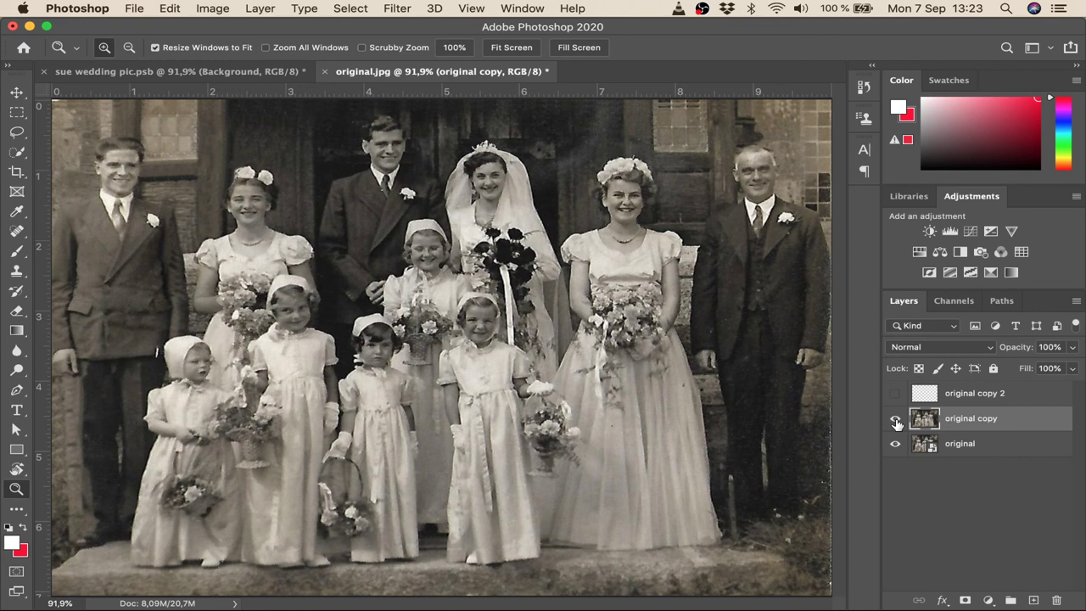
left_click(896, 419)
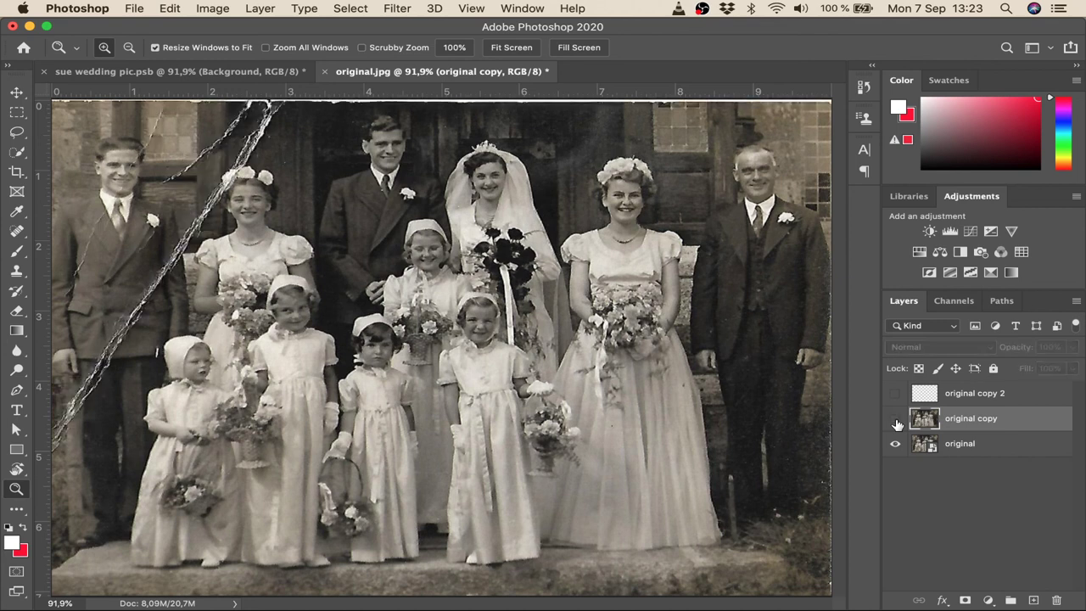
left_click(896, 420)
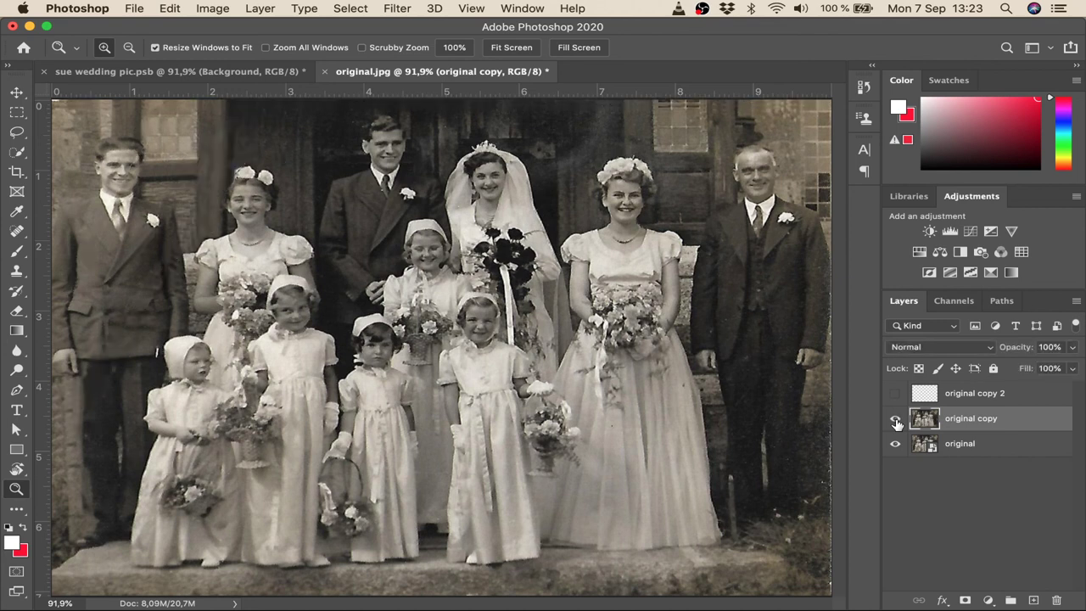
left_click(897, 394)
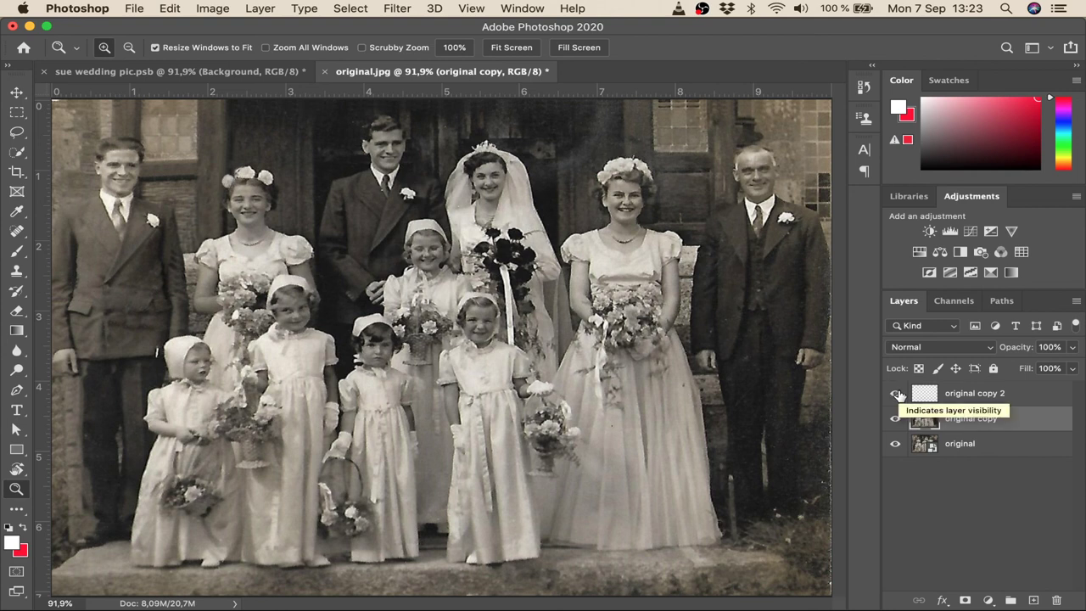
left_click(896, 419)
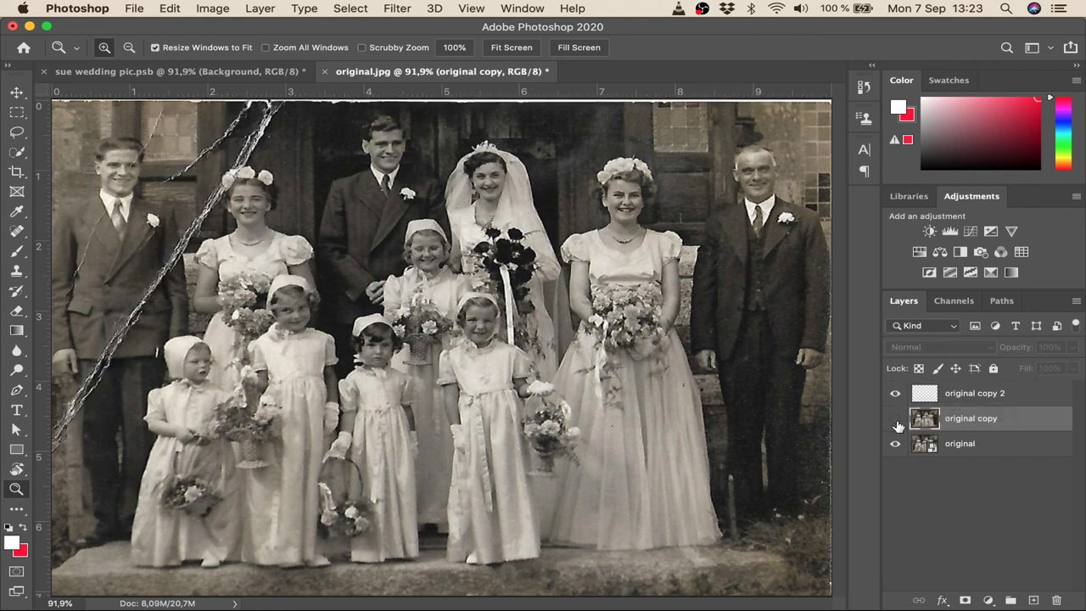
left_click(896, 419)
left_click(895, 419)
left_click(895, 419)
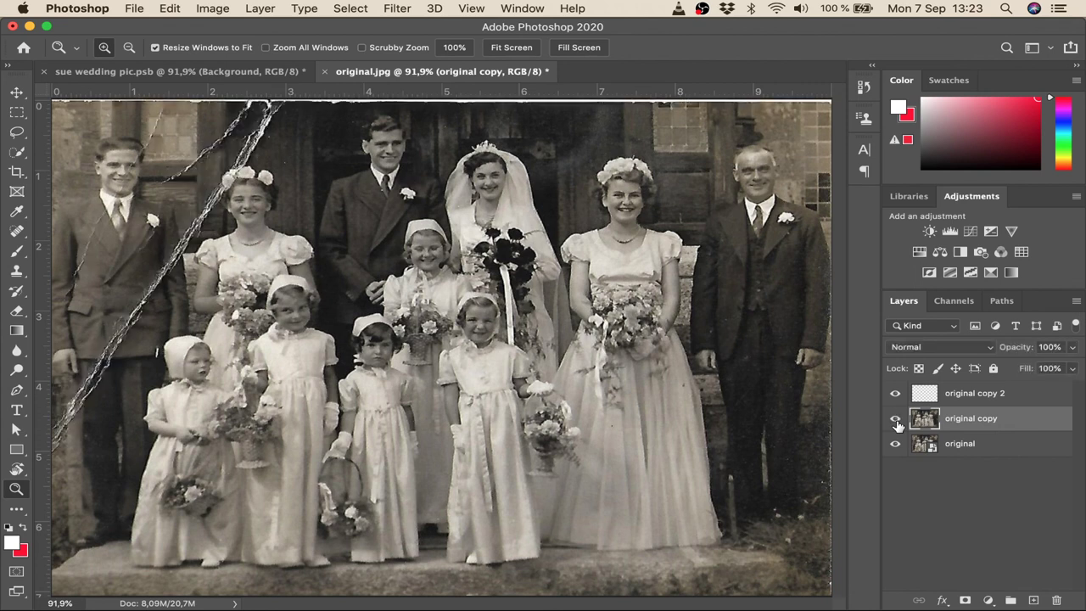
left_click(896, 419)
left_click(896, 419)
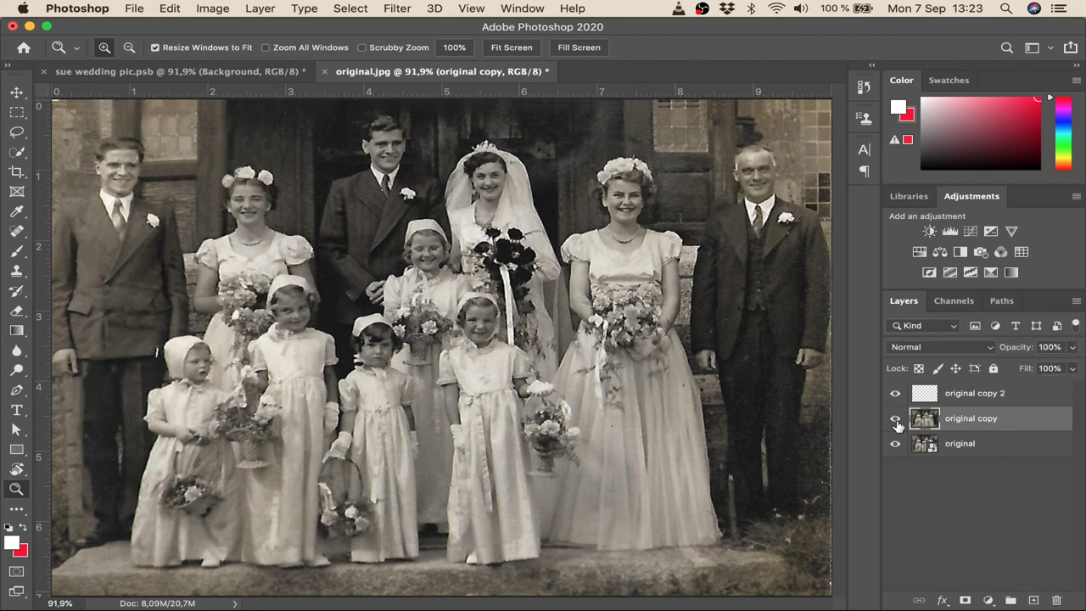
left_click(896, 419)
left_click(896, 419)
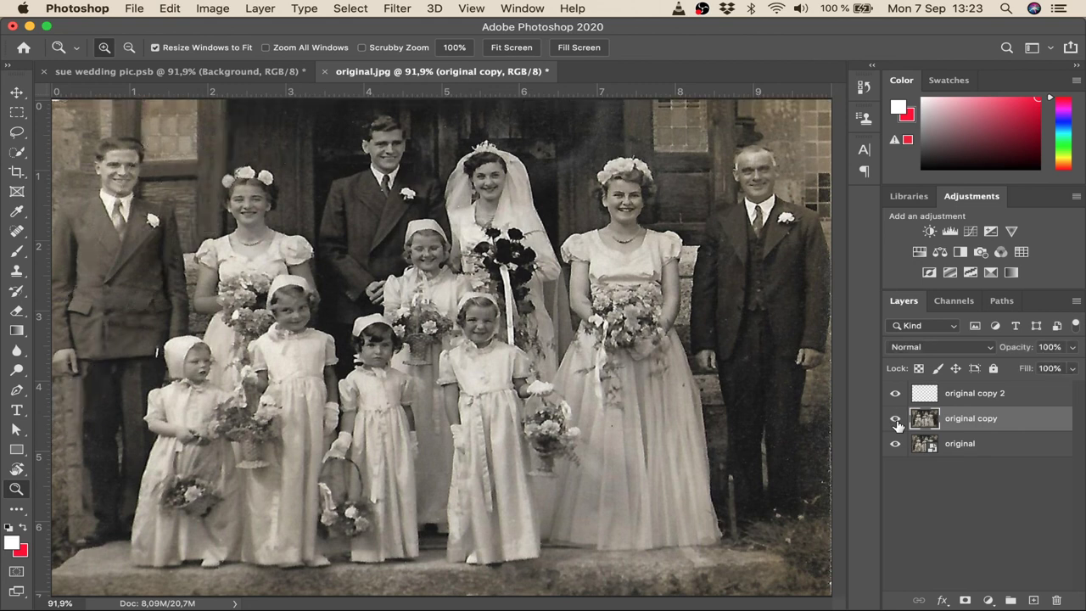